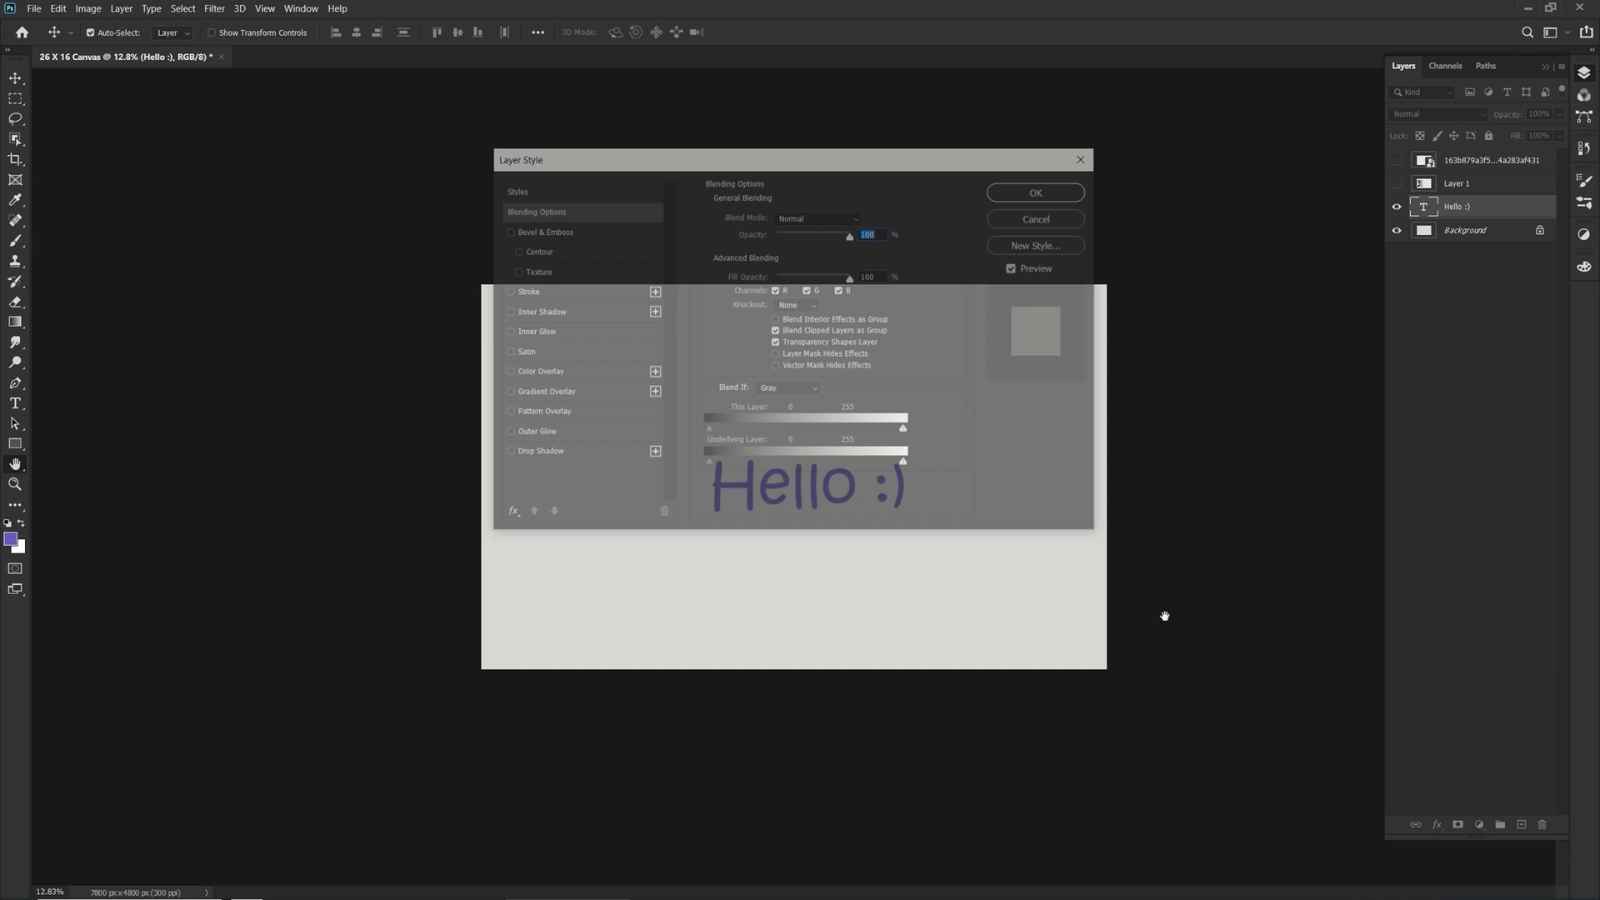
Move the Layer Style dialog aside so the Hello :) text stays visible on the canvas
drag(647, 158, 369, 223)
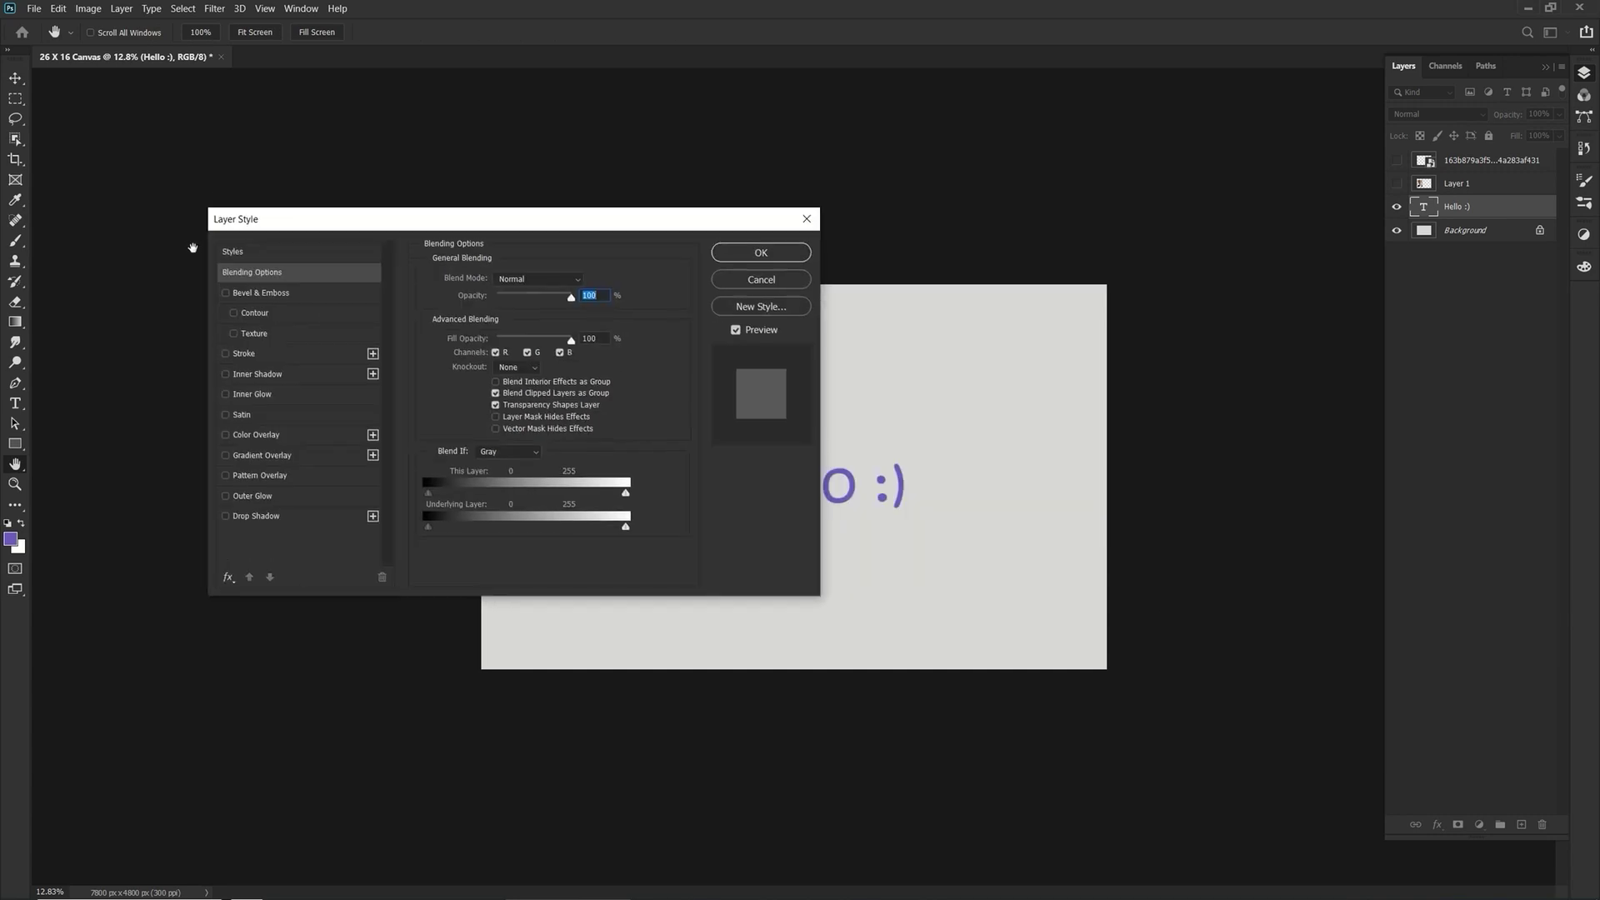
drag(244, 215, 262, 133)
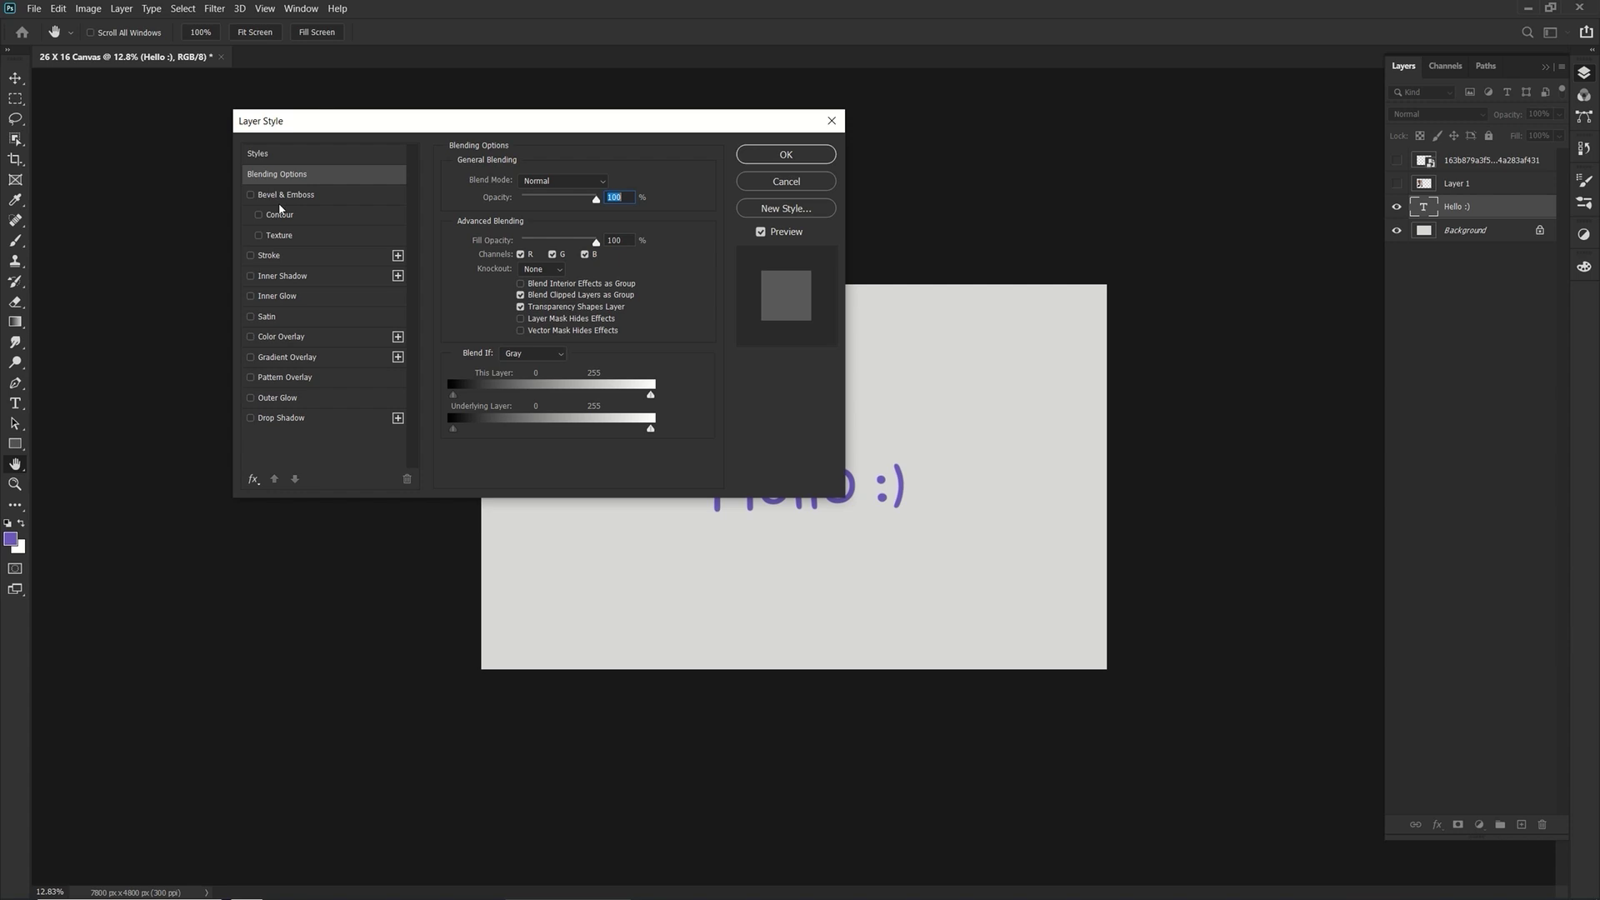
Enable Bevel & Emboss on the text with Depth 958%, Size 29 px and Soften 13 px
click(251, 195)
drag(517, 127, 1207, 179)
scroll(787, 489, up, 3)
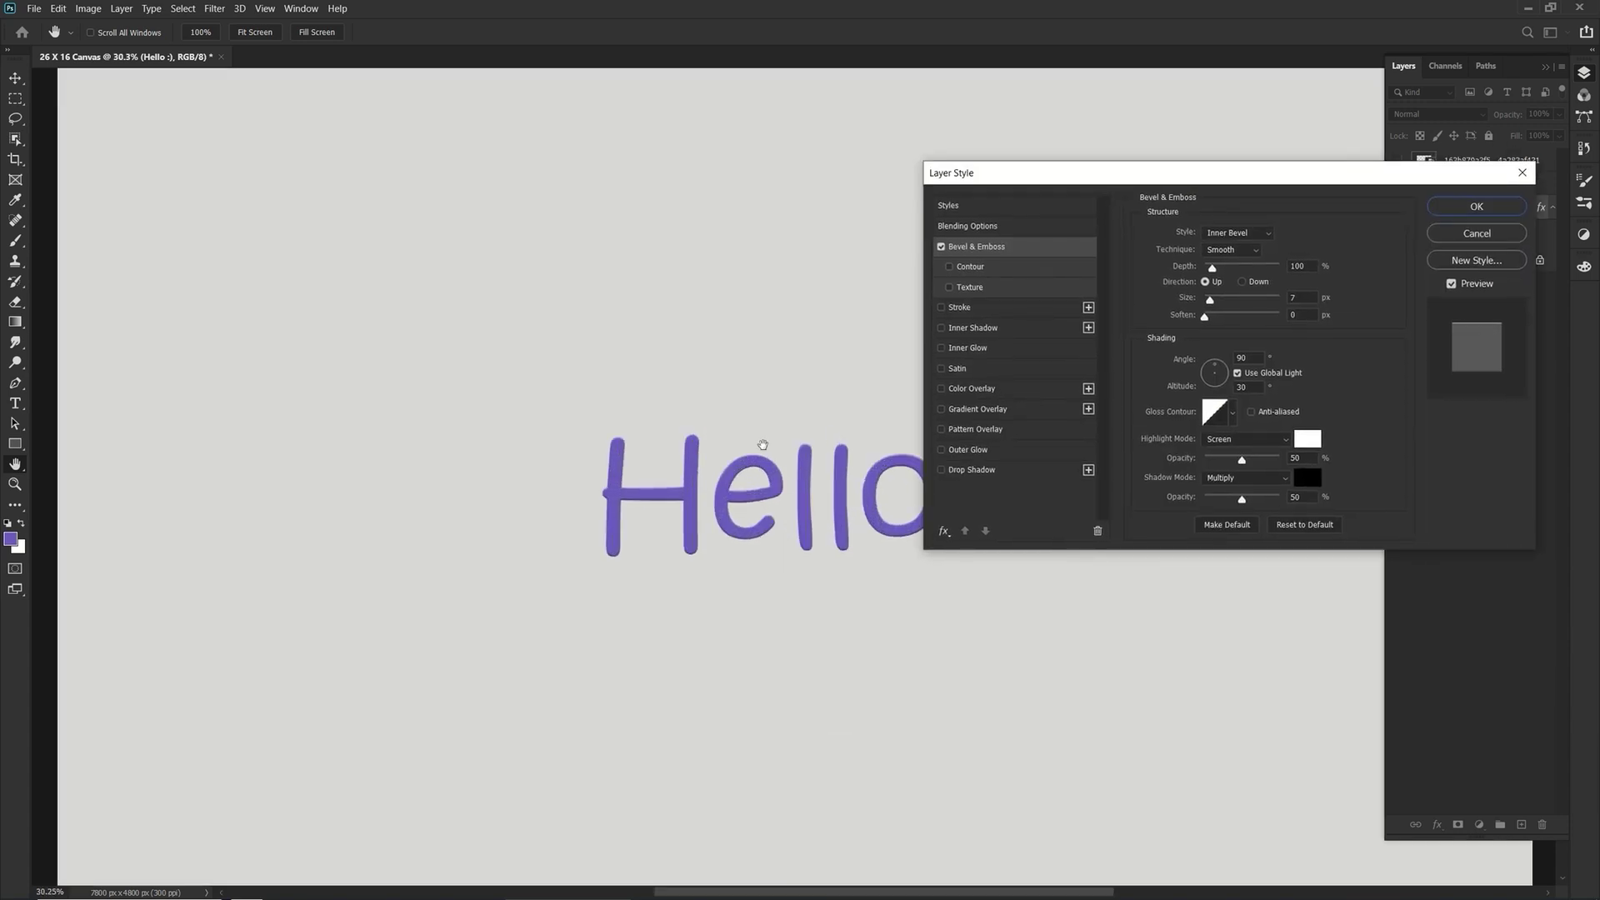
scroll(782, 342, up, 2)
drag(783, 342, 431, 187)
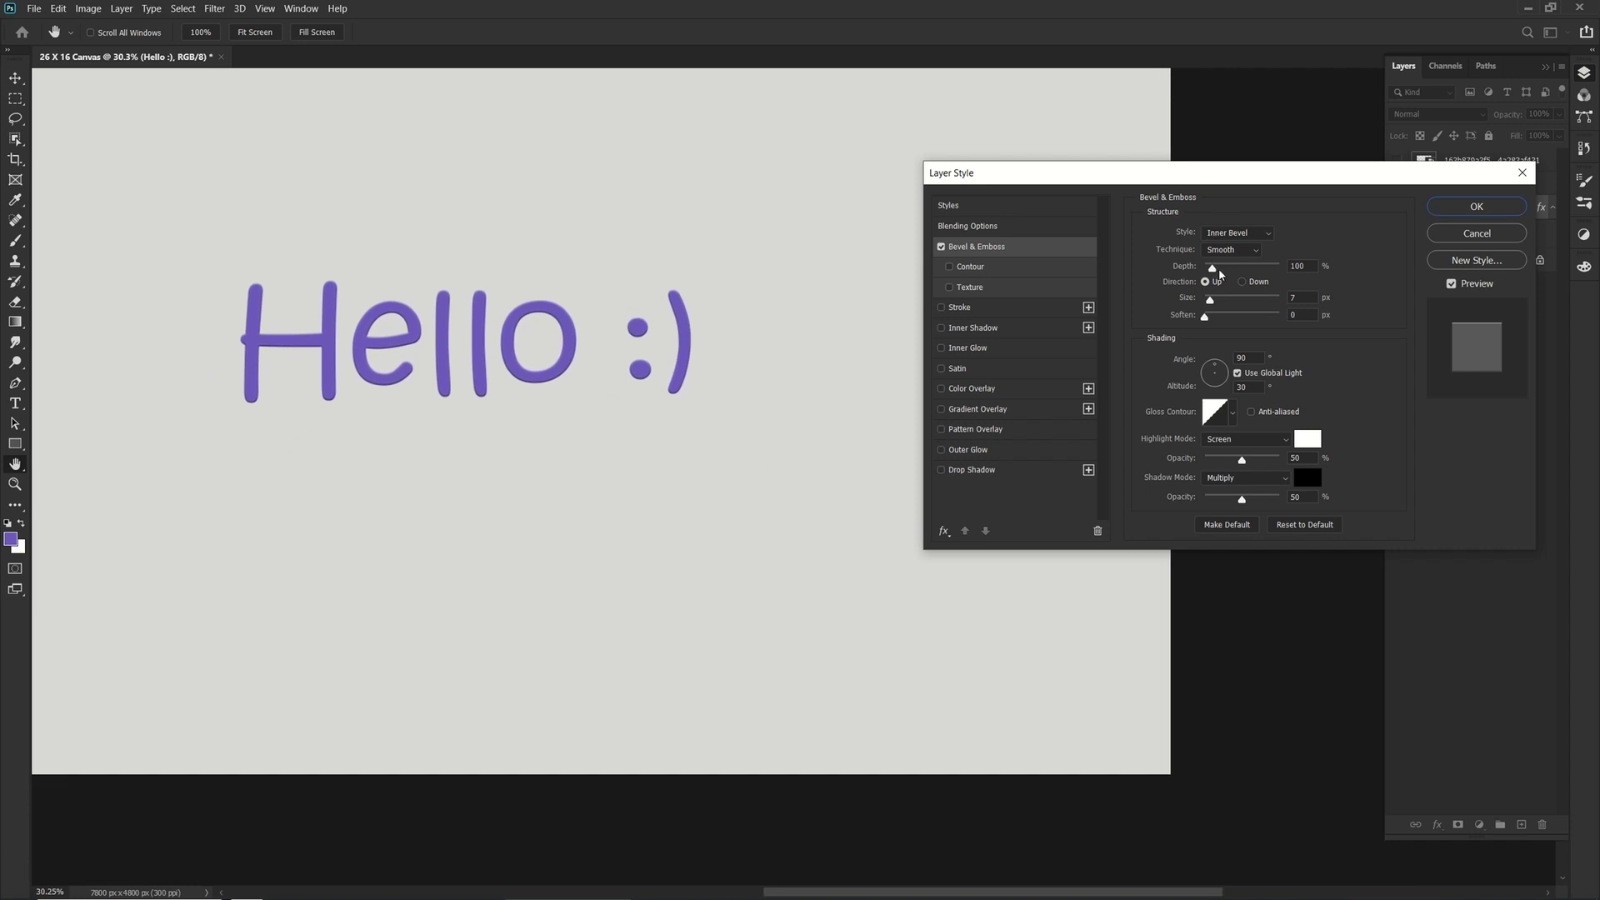
drag(1211, 267, 1217, 306)
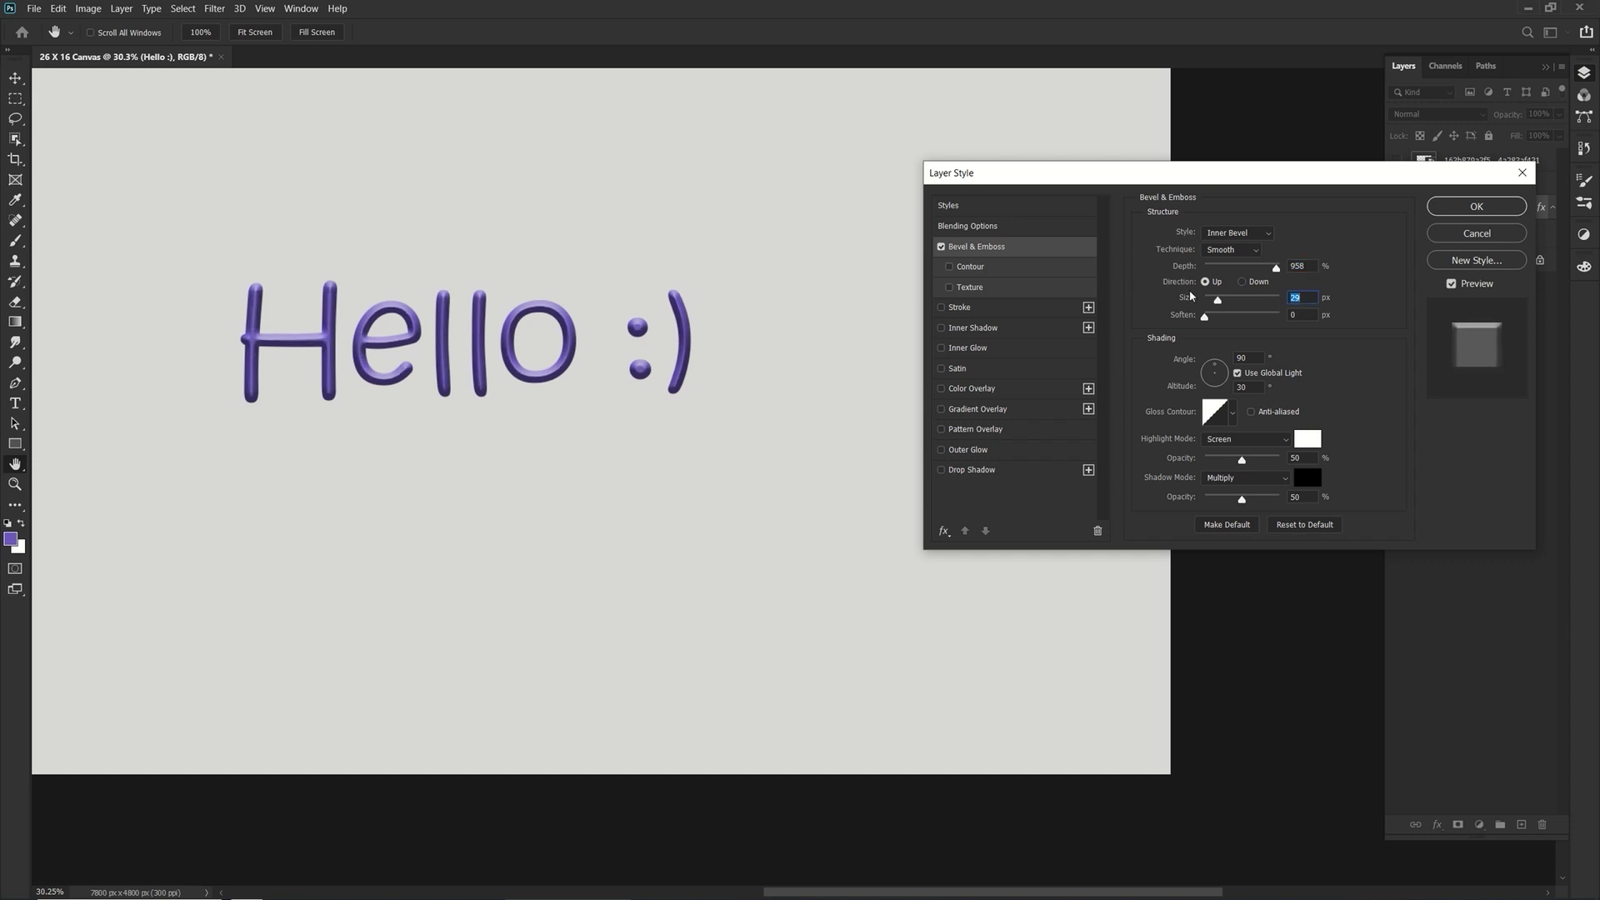
drag(1272, 317, 1263, 317)
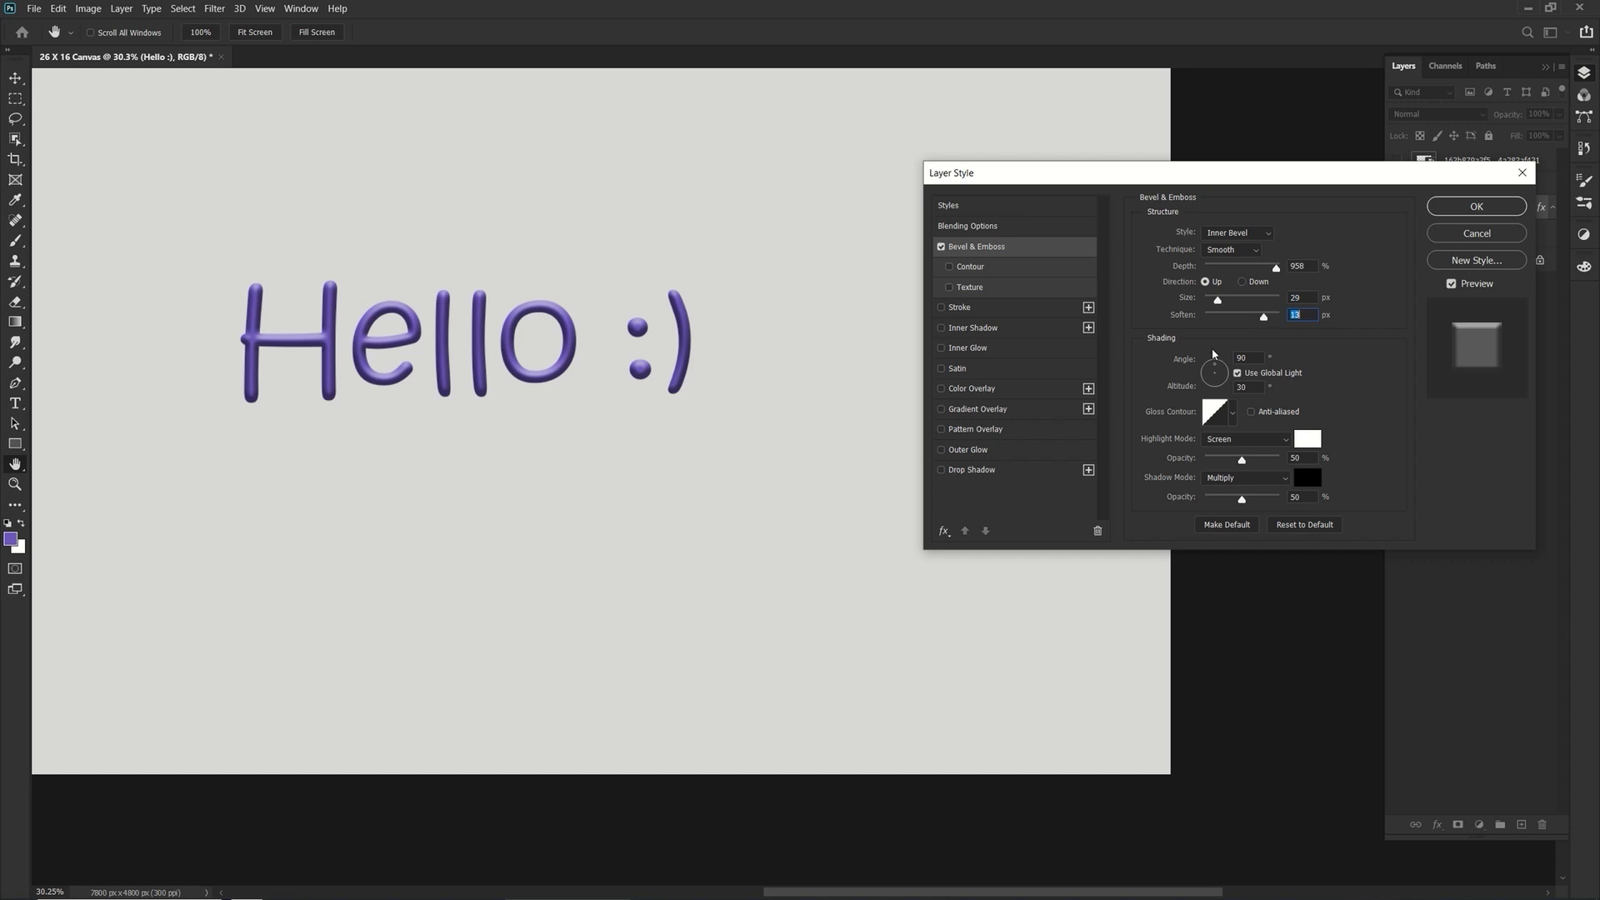
Turn on the bevel's Contour and choose a flatter contour preset after trying several
click(969, 267)
mouse_move(1228, 264)
mouse_down()
mouse_move(1255, 265)
mouse_move(1218, 265)
mouse_up()
click(1208, 240)
click(1192, 280)
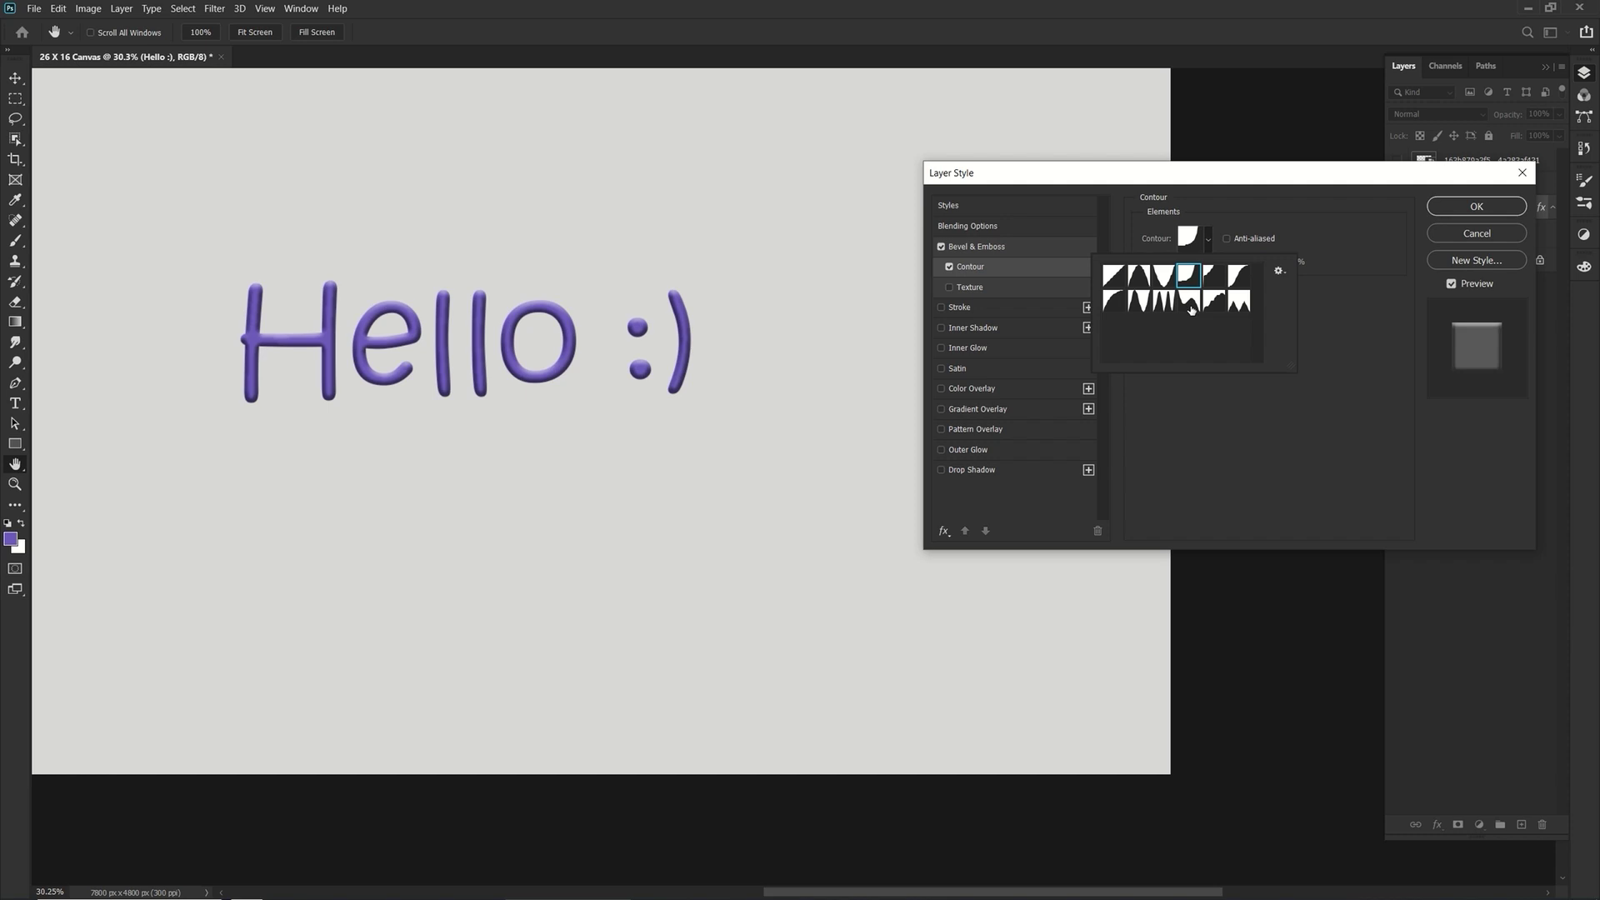
click(1192, 310)
click(1172, 310)
click(1114, 300)
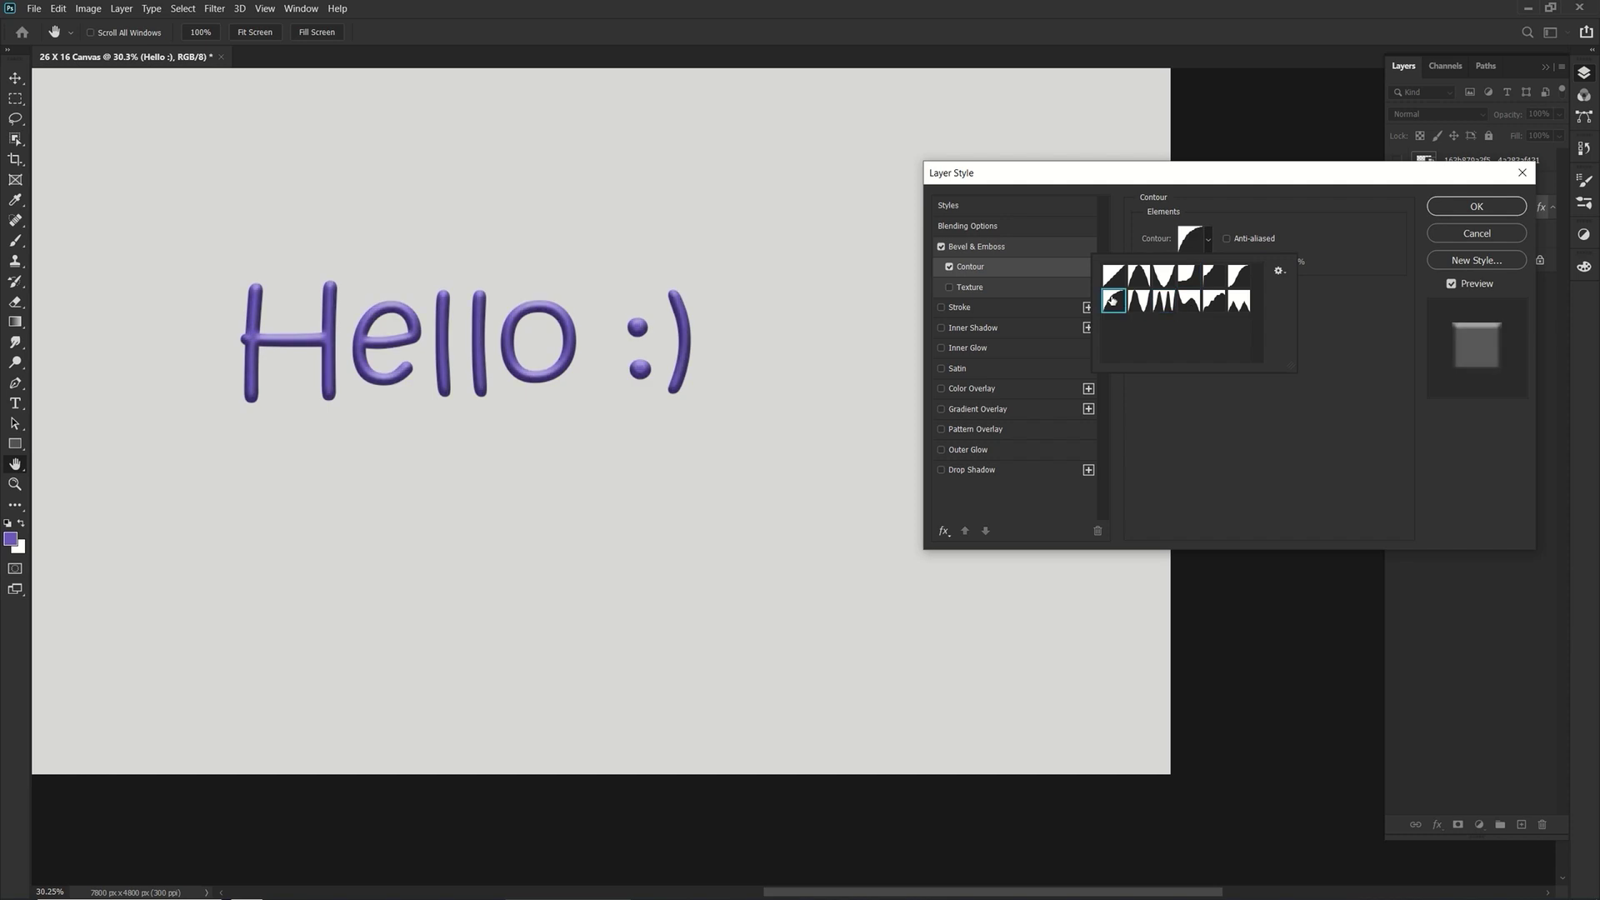
click(1114, 275)
click(1164, 275)
click(1237, 275)
click(1010, 248)
click(982, 231)
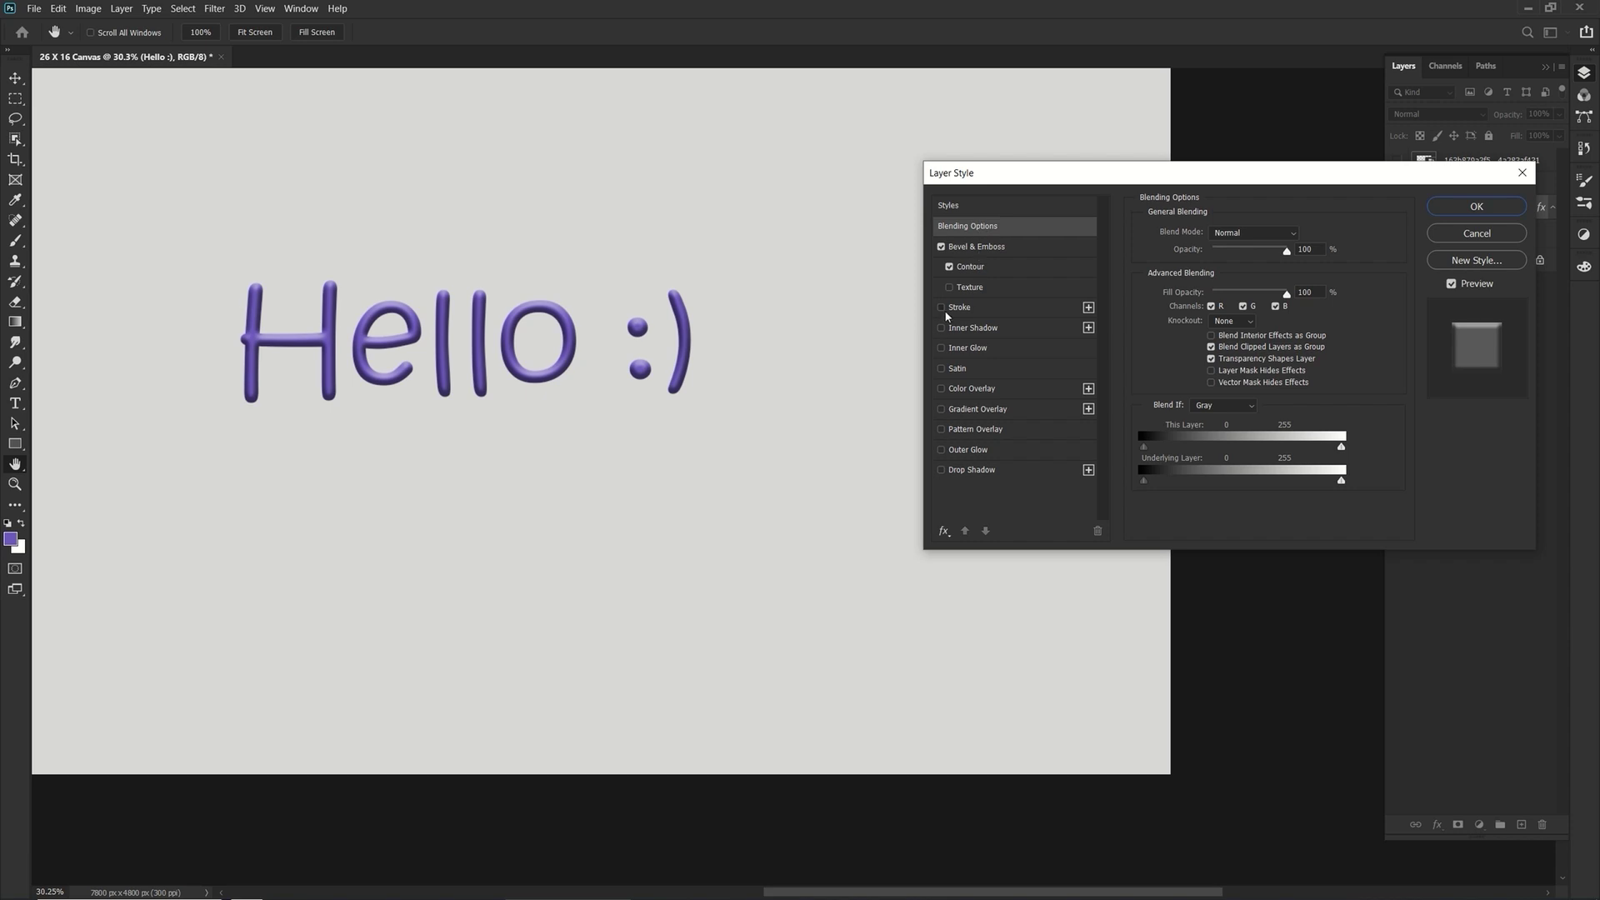
Add an 18 px Stroke positioned Outside, Normal blend mode, filled with a solid Color
click(990, 310)
mouse_move(1198, 232)
mouse_down()
mouse_move(1227, 232)
mouse_move(1207, 244)
mouse_up()
click(1223, 254)
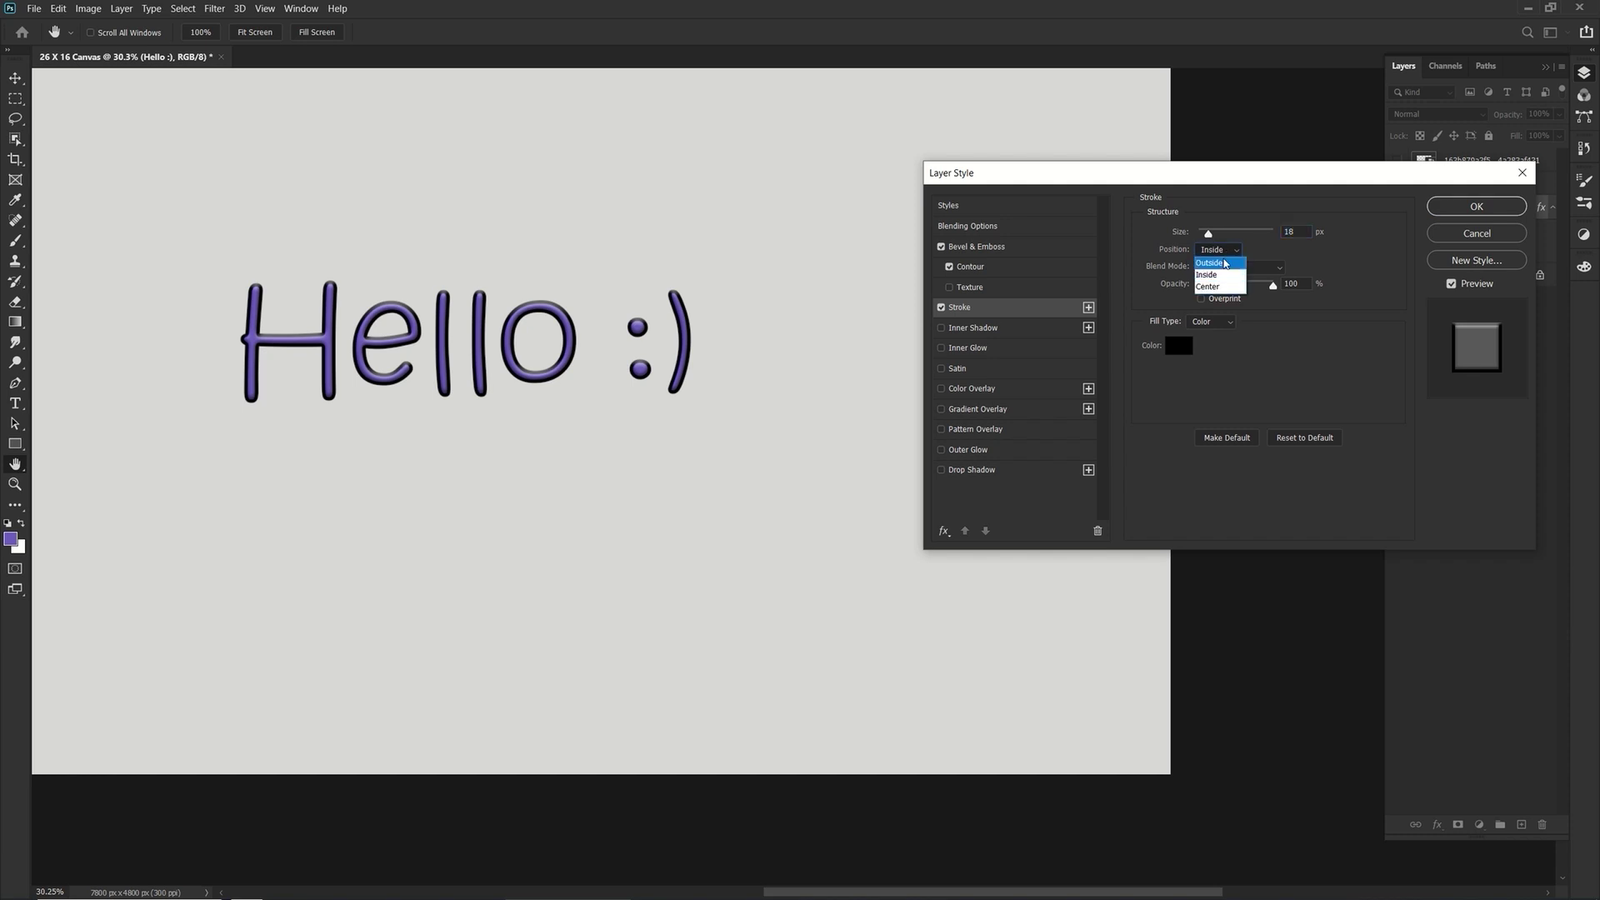
click(1216, 256)
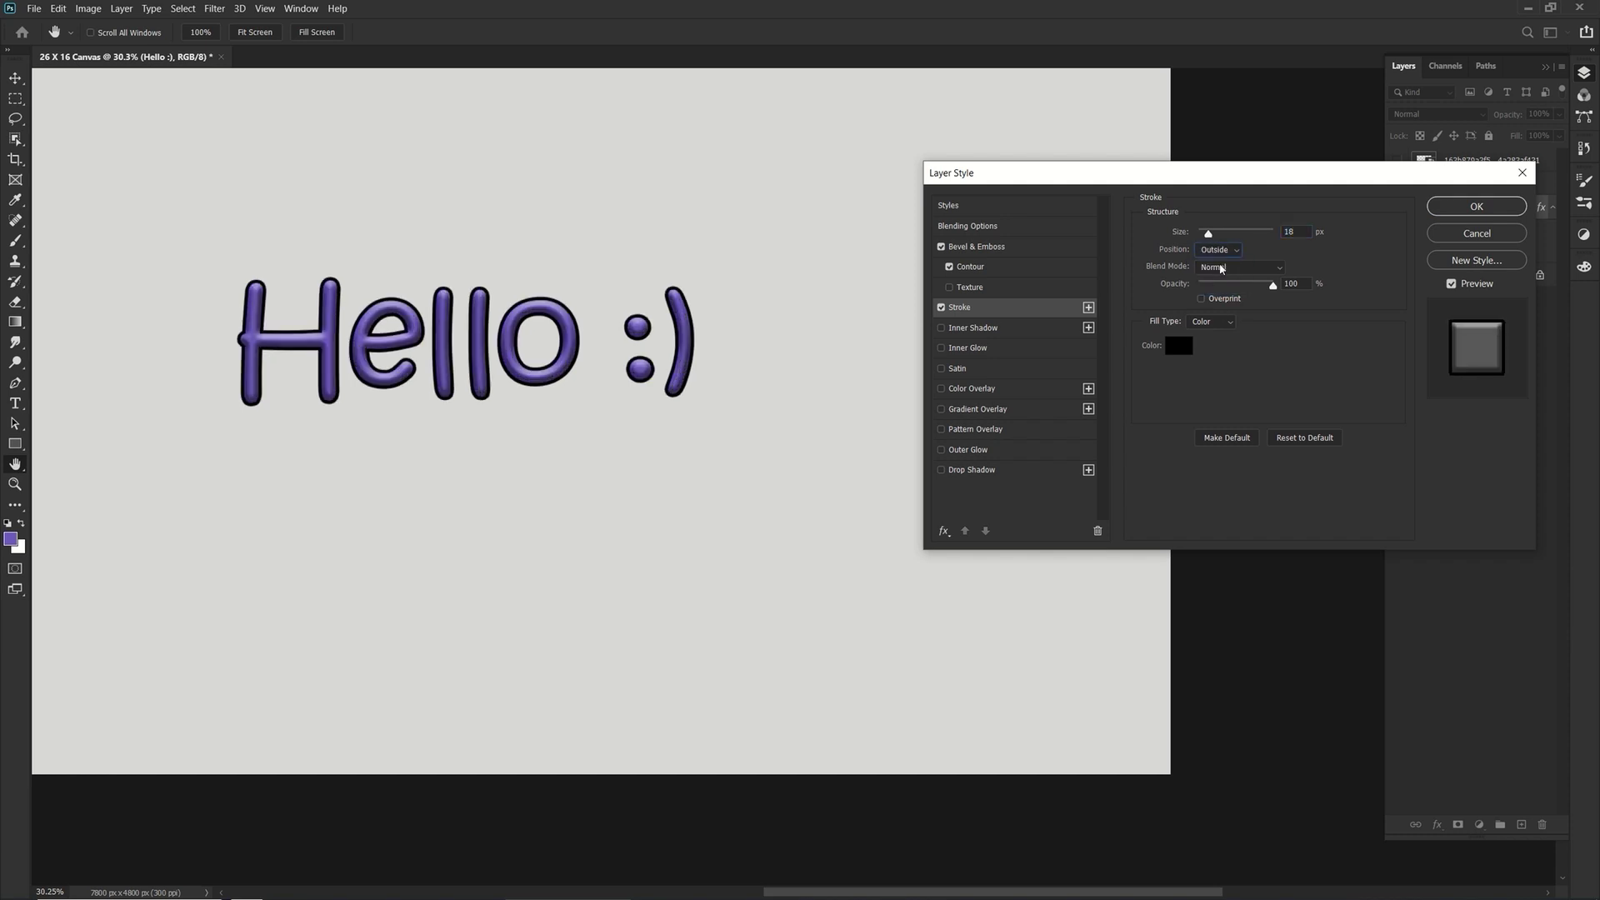
click(1220, 268)
click(1215, 279)
mouse_move(1273, 286)
mouse_down()
mouse_move(1230, 287)
mouse_move(1308, 290)
mouse_up()
click(1196, 324)
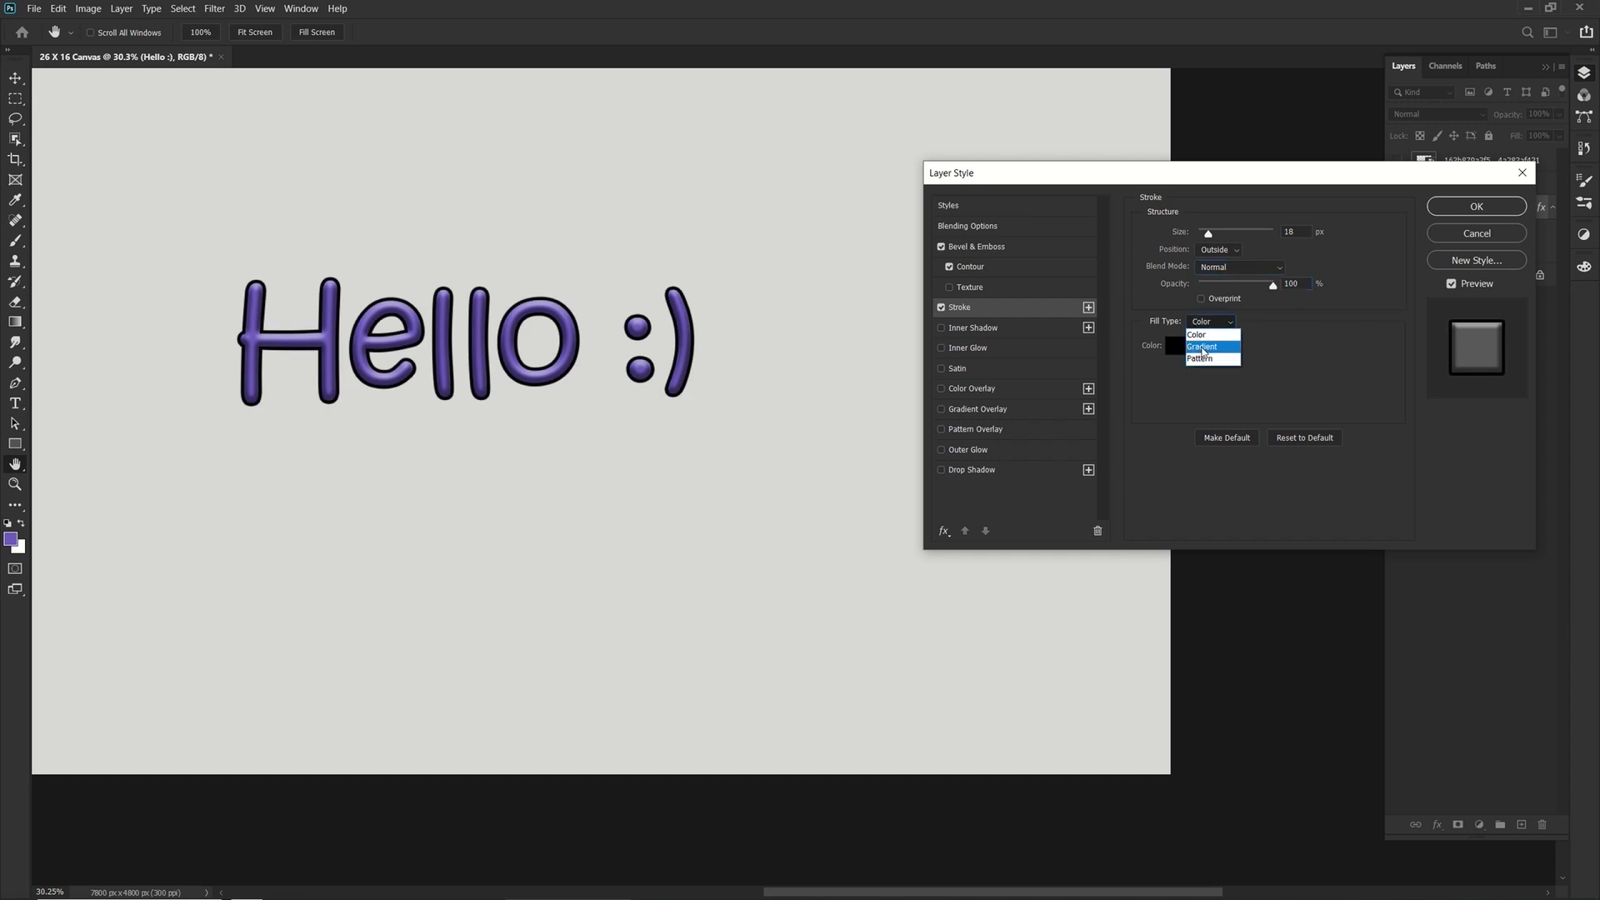
click(1198, 325)
Colour the stroke orange (#ff940a), widen it to 38 px, and enable Drop Shadow
click(1208, 367)
click(1185, 341)
click(792, 211)
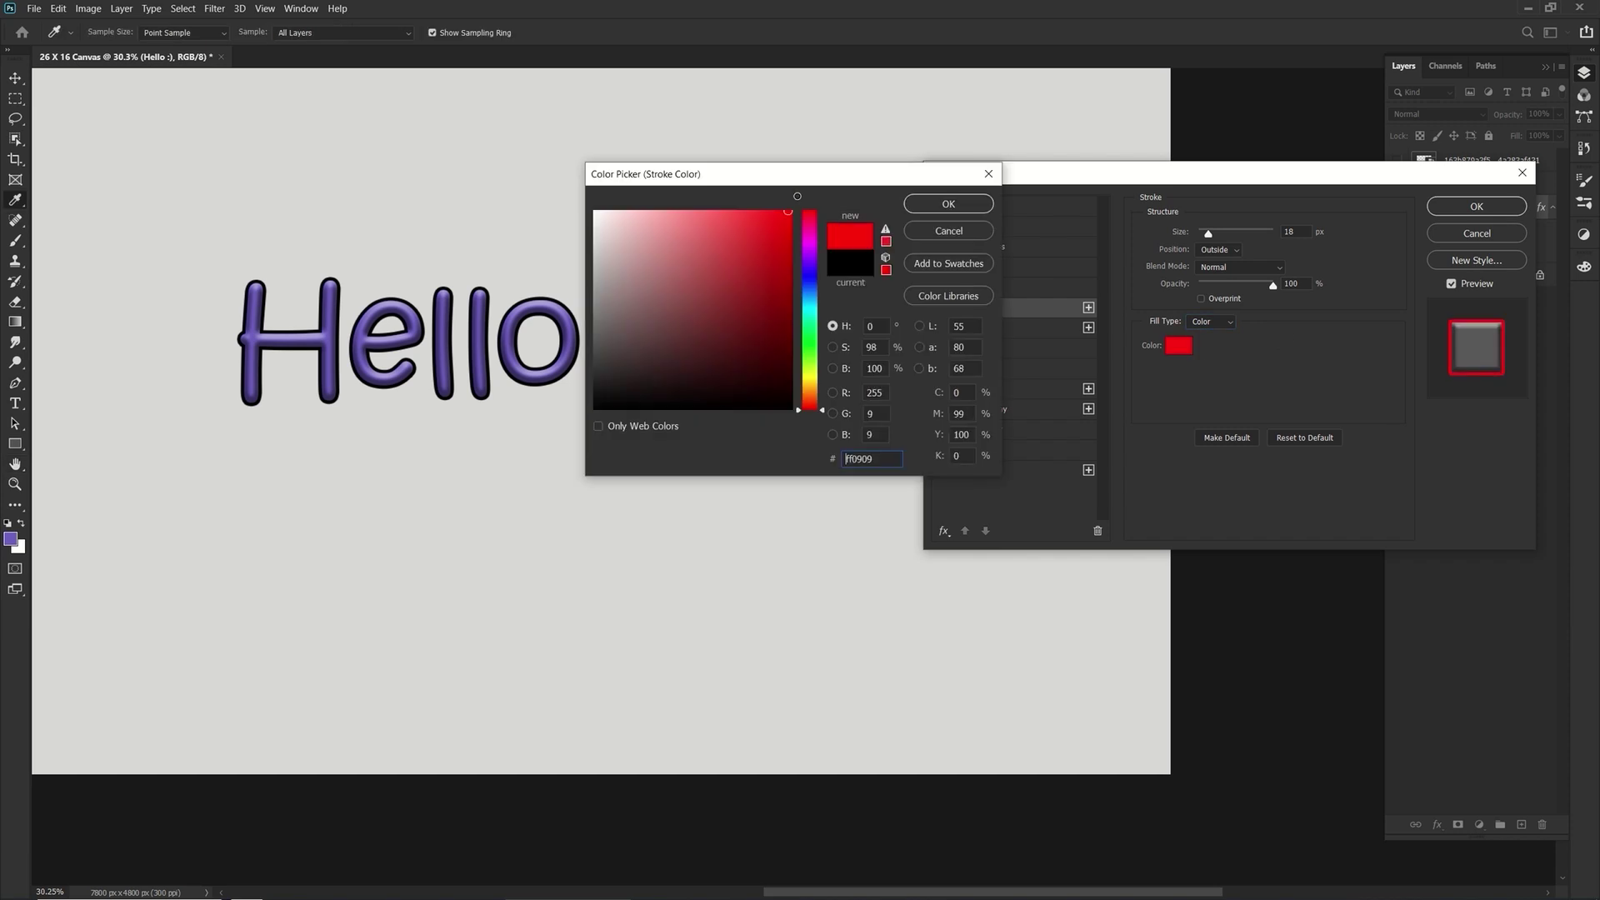
drag(825, 180, 774, 179)
mouse_move(758, 266)
mouse_down()
mouse_move(759, 253)
mouse_move(758, 282)
mouse_move(765, 269)
mouse_move(721, 260)
mouse_move(721, 226)
mouse_up()
click(668, 261)
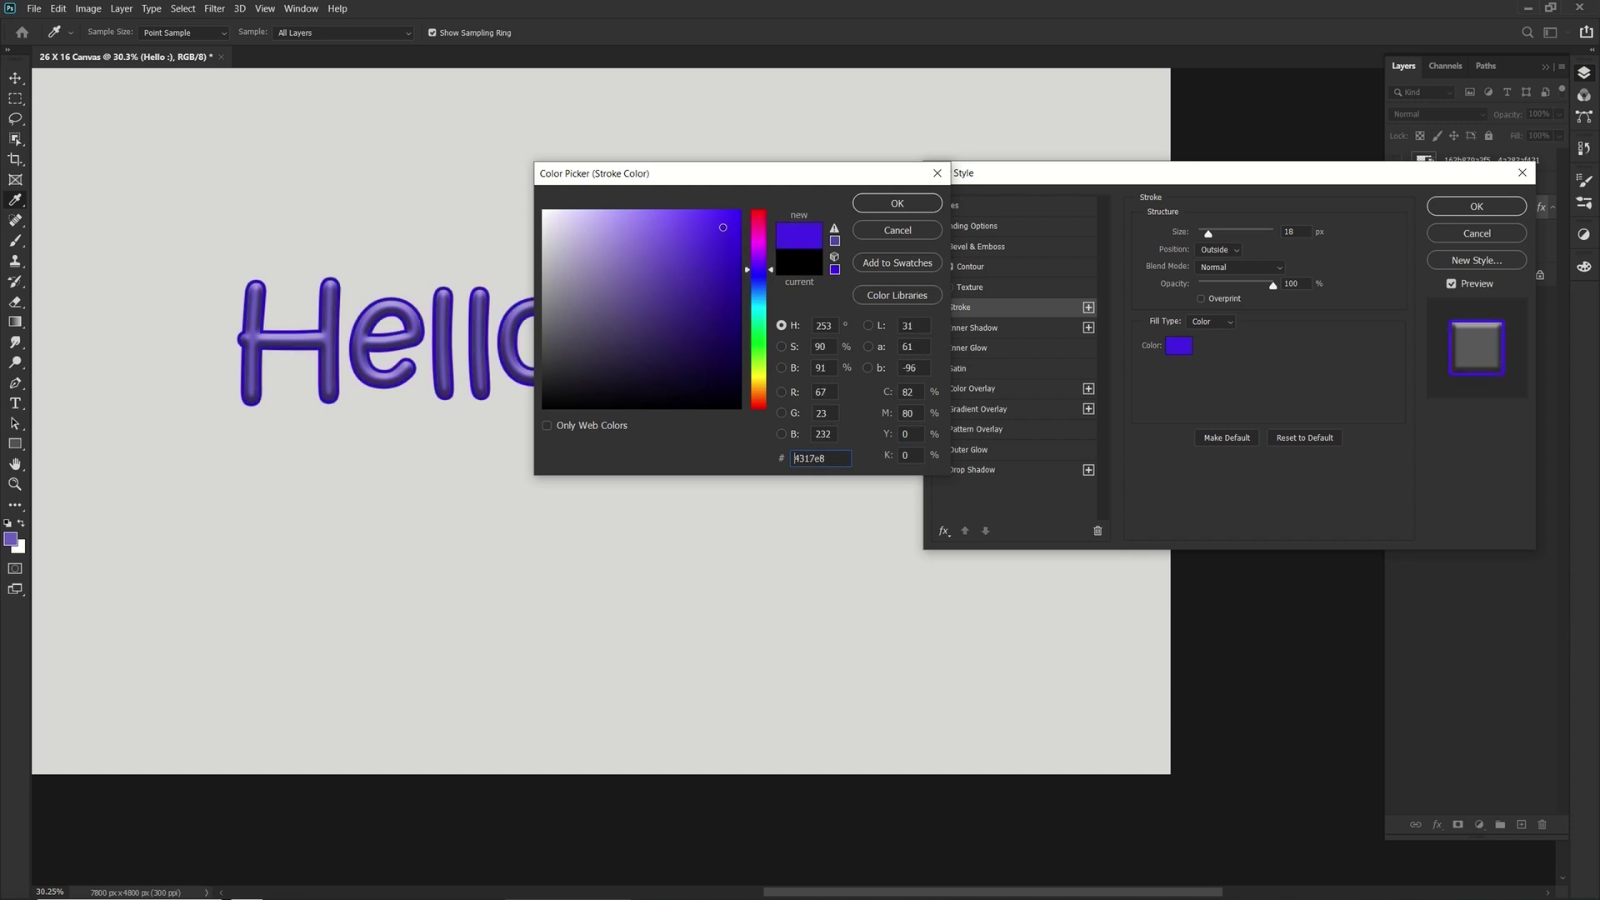
mouse_move(752, 281)
mouse_down()
mouse_move(756, 403)
mouse_move(756, 390)
mouse_up()
drag(721, 226, 711, 189)
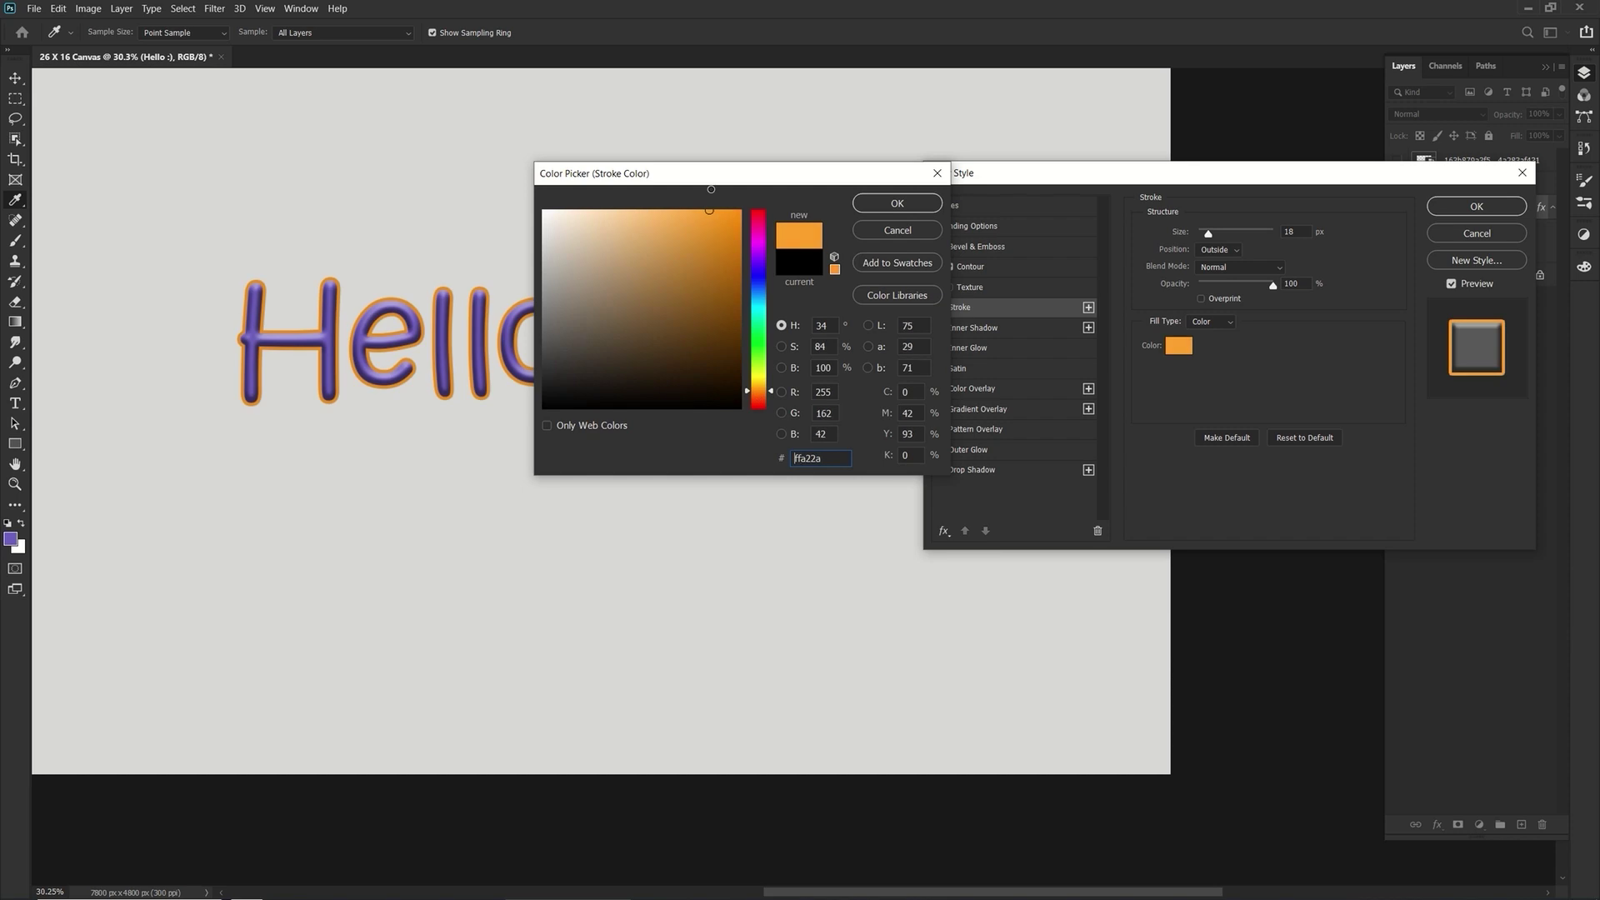
click(896, 203)
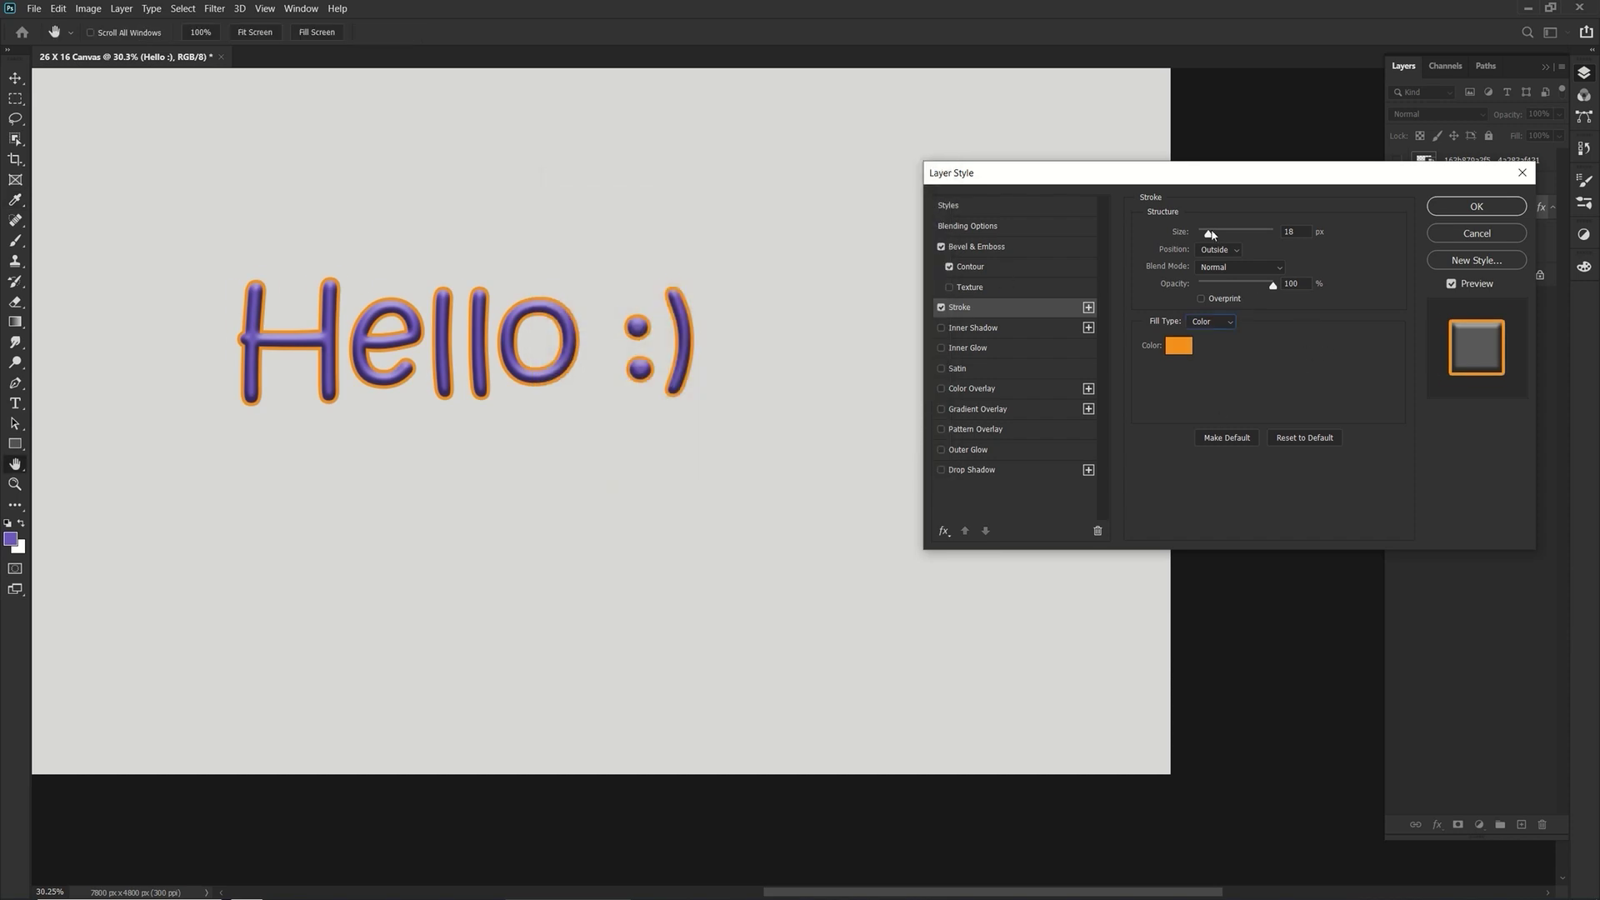
mouse_move(1210, 234)
mouse_down()
mouse_move(1232, 234)
mouse_move(1214, 234)
mouse_up()
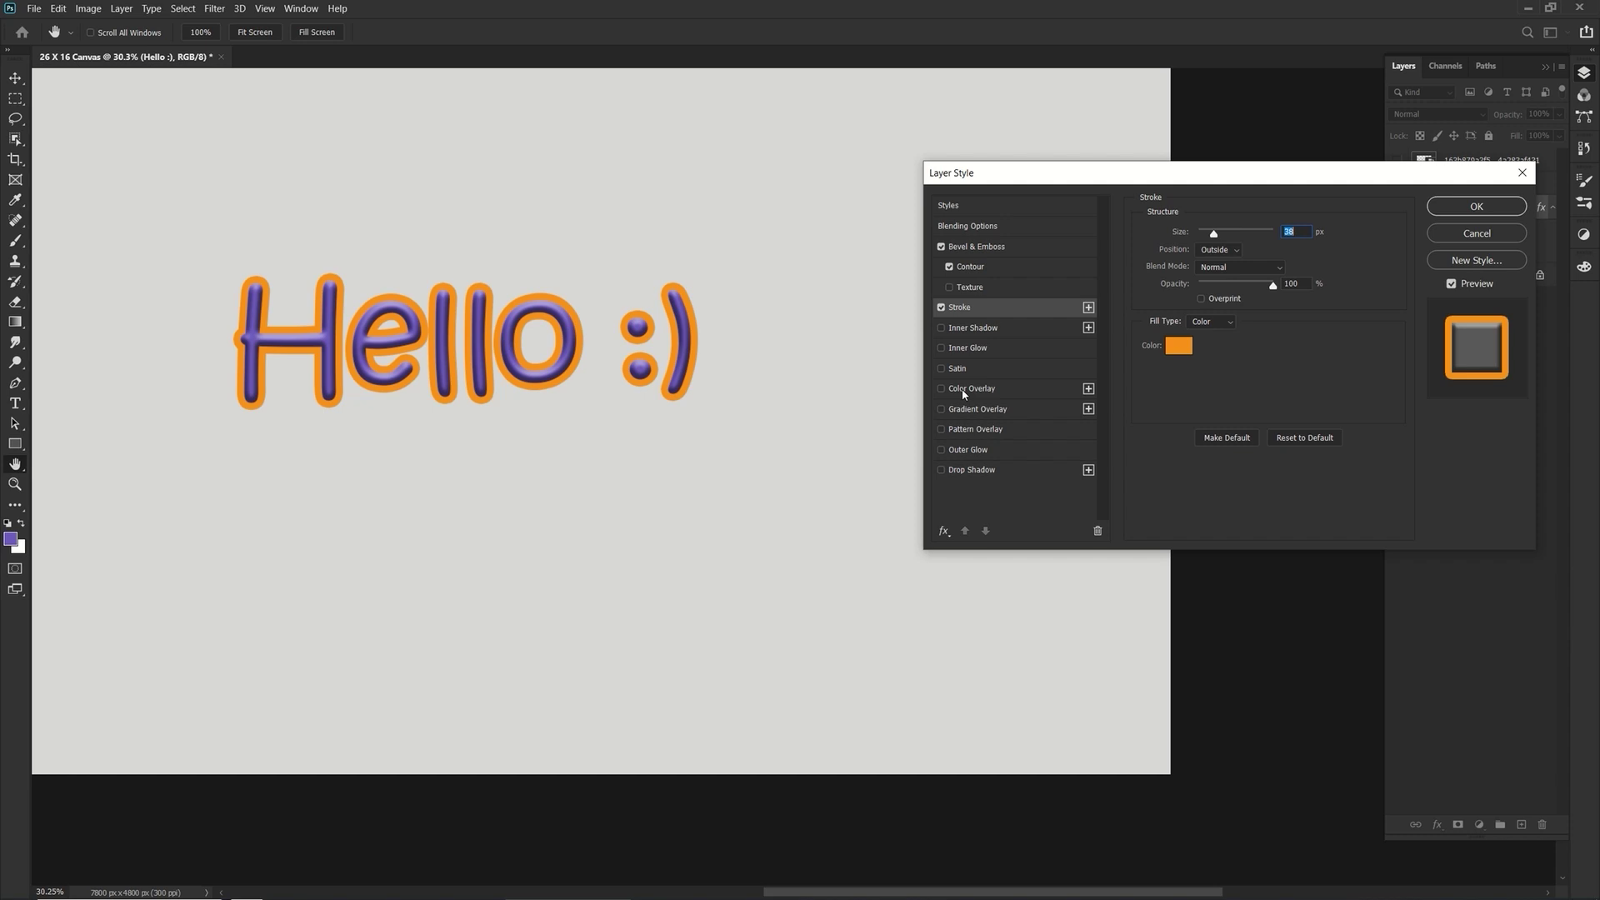
click(967, 471)
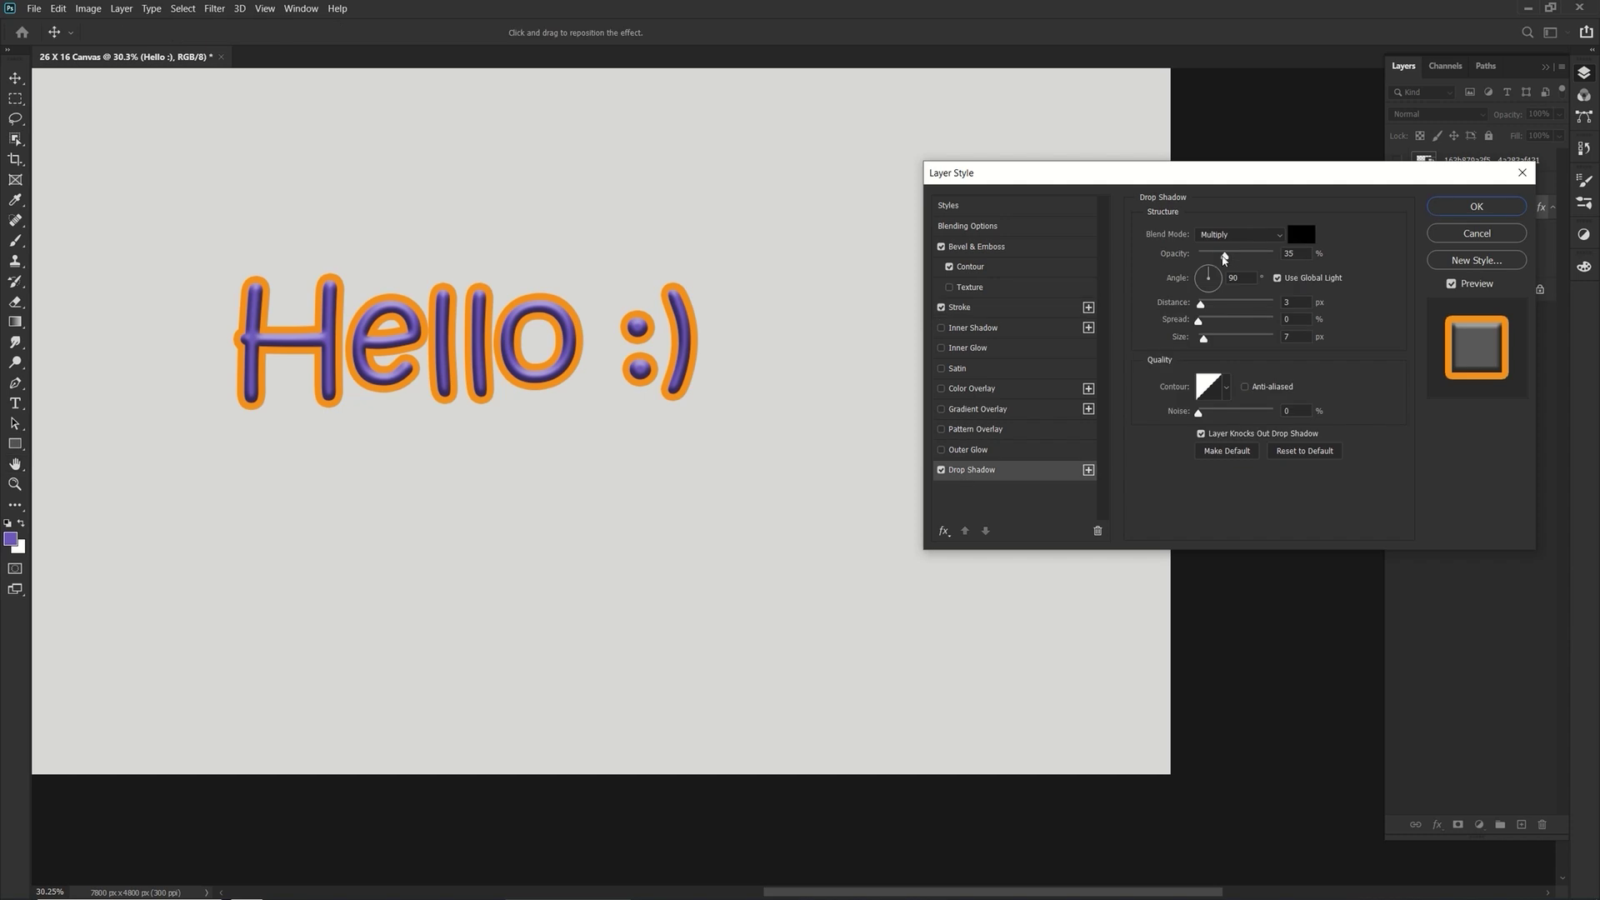
Set the drop shadow to 58% opacity, 30° angle, 63 px distance, 27% spread, 51 px size, and apply
mouse_move(1224, 257)
mouse_down()
mouse_move(1250, 256)
mouse_move(1198, 288)
mouse_move(1251, 306)
mouse_move(1212, 322)
mouse_move(1217, 339)
mouse_move(1246, 307)
mouse_move(1223, 273)
mouse_up()
text(60)
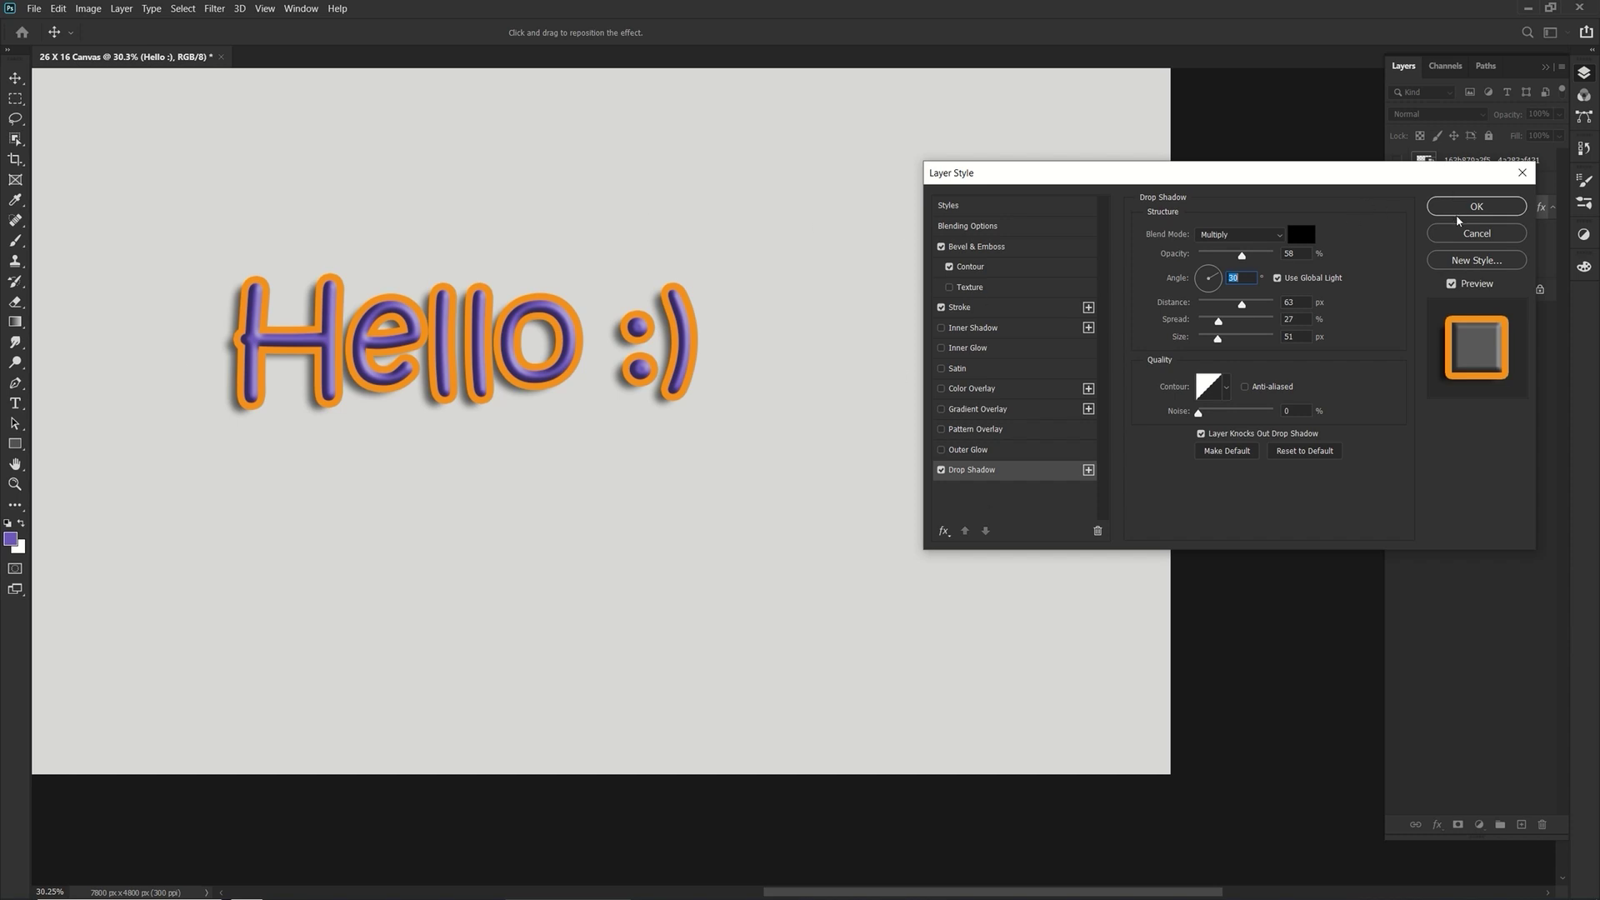
click(1458, 215)
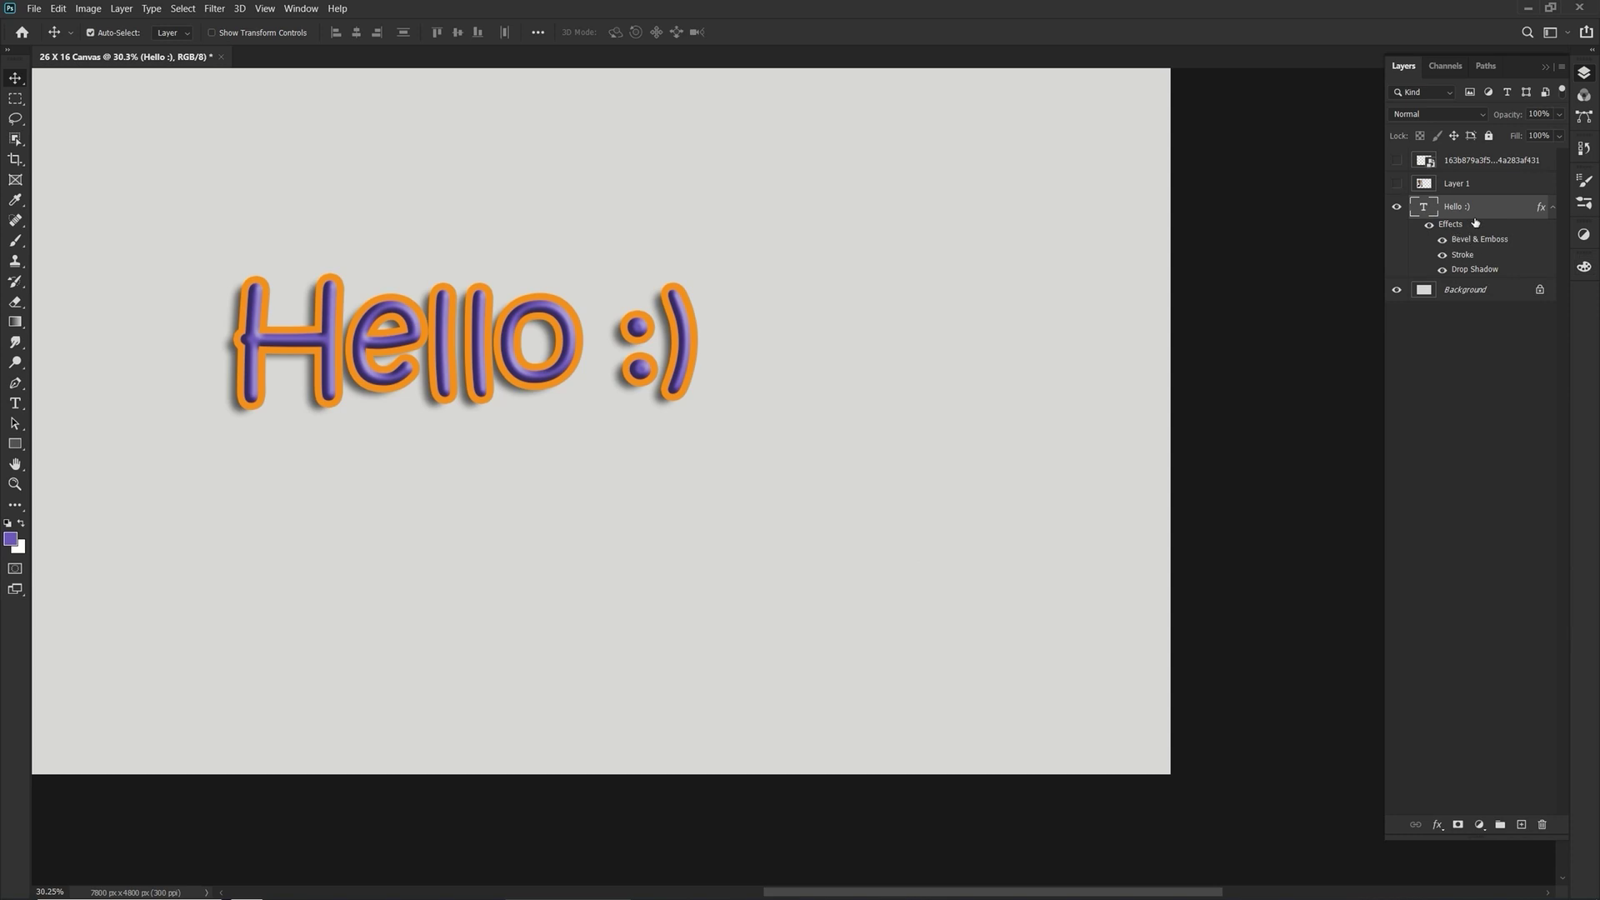
Copy the Hello :) layer style from its Effects row and add an empty Layer 2 above it
click(1554, 210)
click(1553, 209)
click(1555, 209)
click(1554, 209)
click(1555, 209)
click(1554, 210)
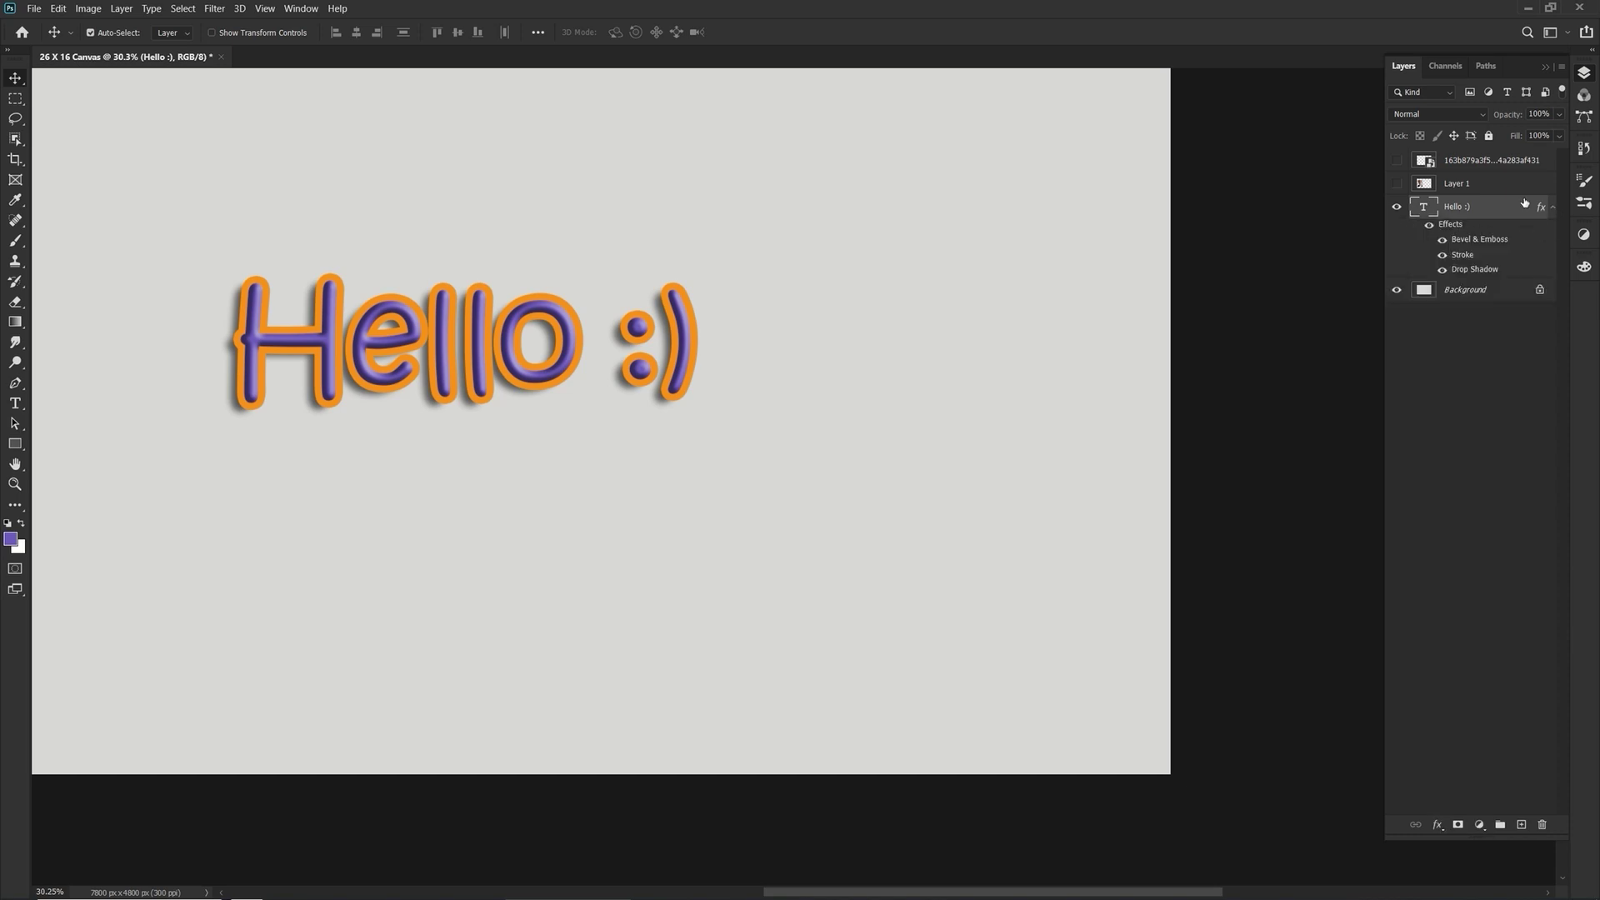
right_click(1467, 226)
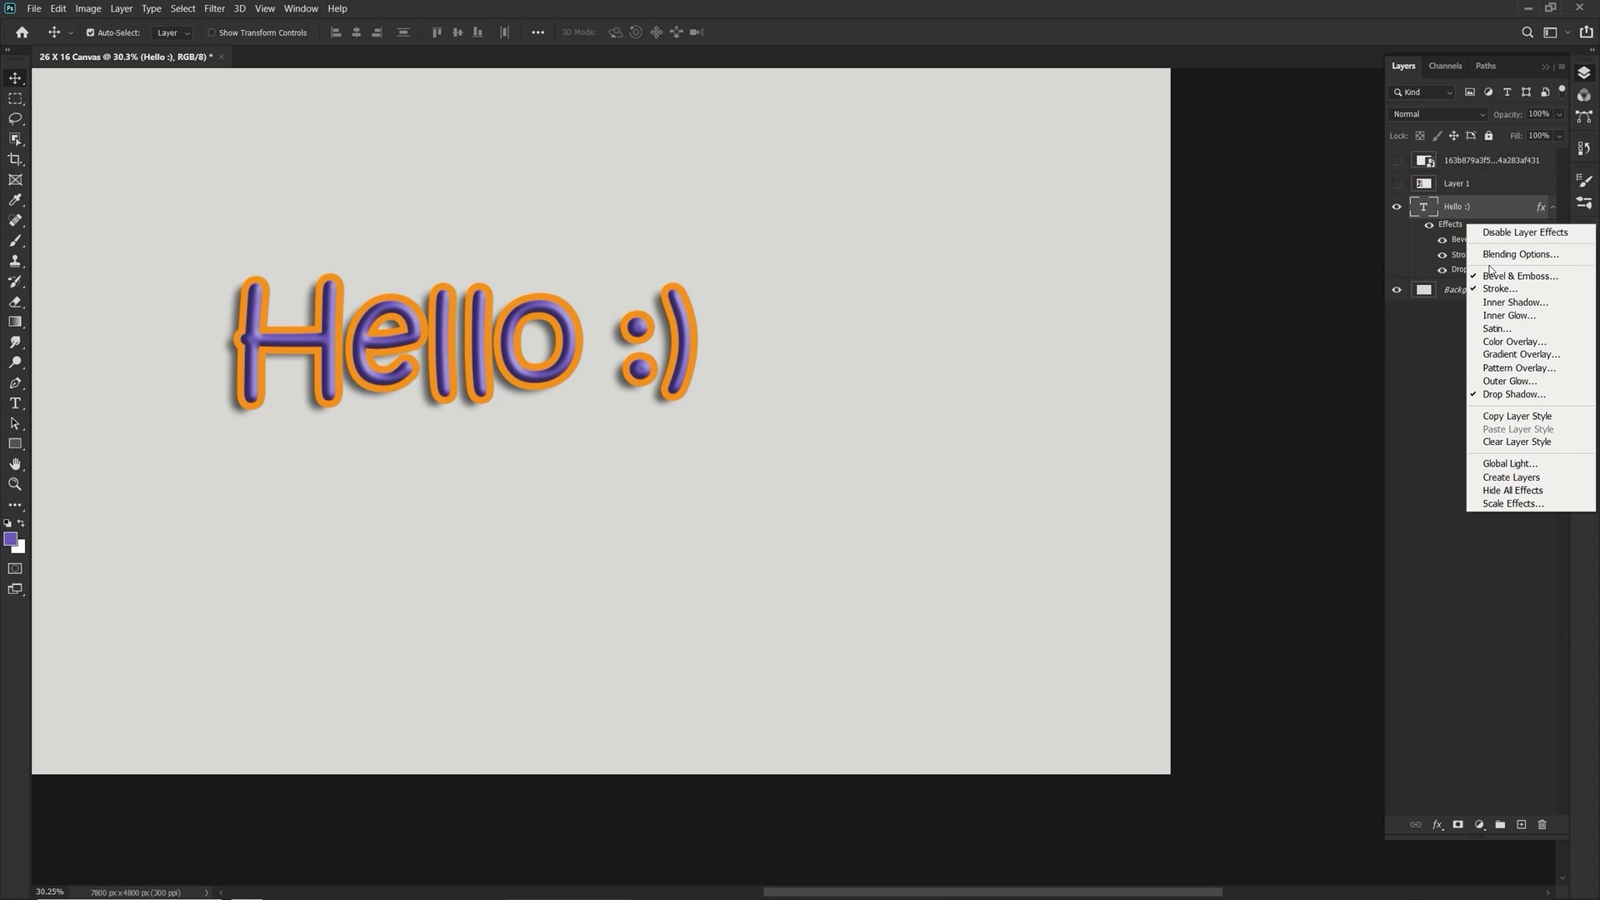
click(1521, 416)
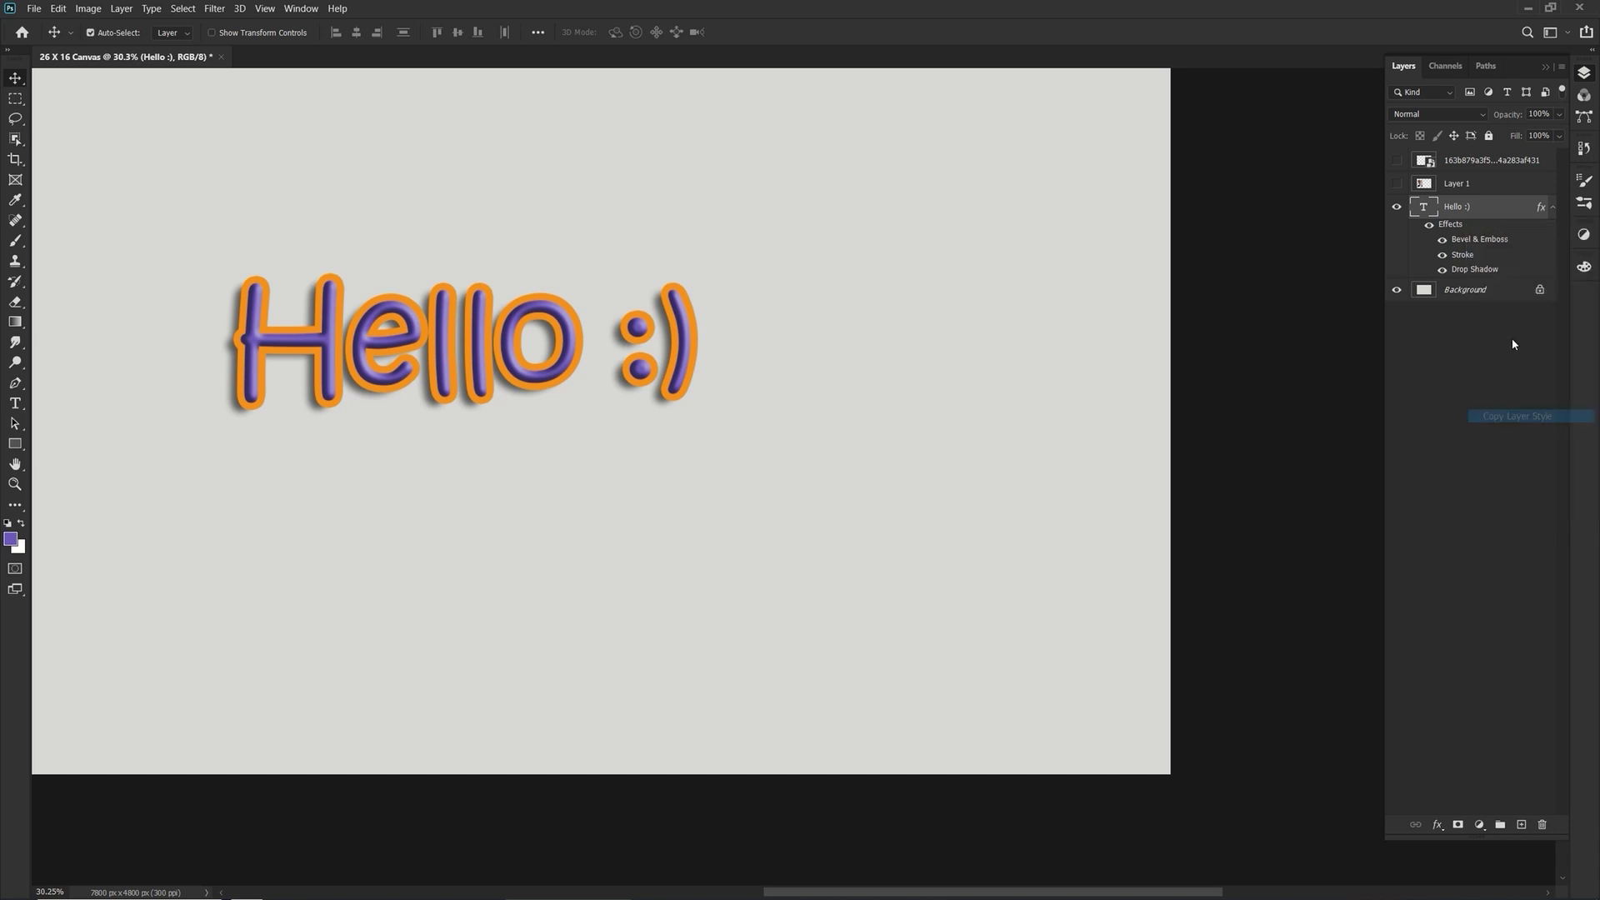
click(1521, 824)
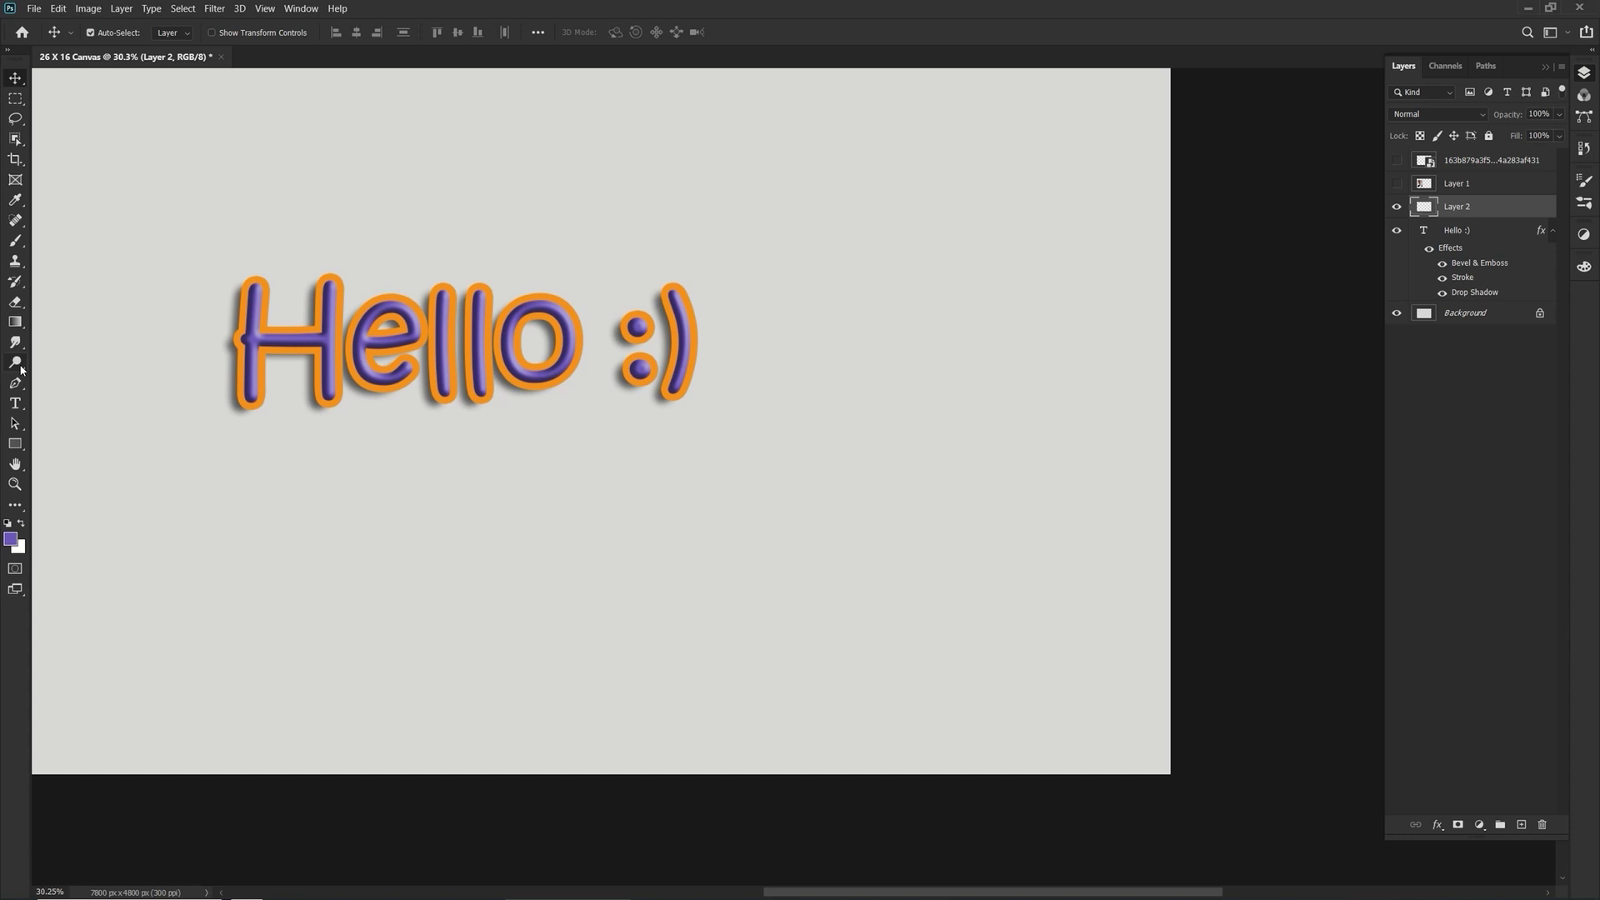
Draw an 810 × 614 px purple rectangle, Rectangle 1, under the Hello :) text
click(15, 445)
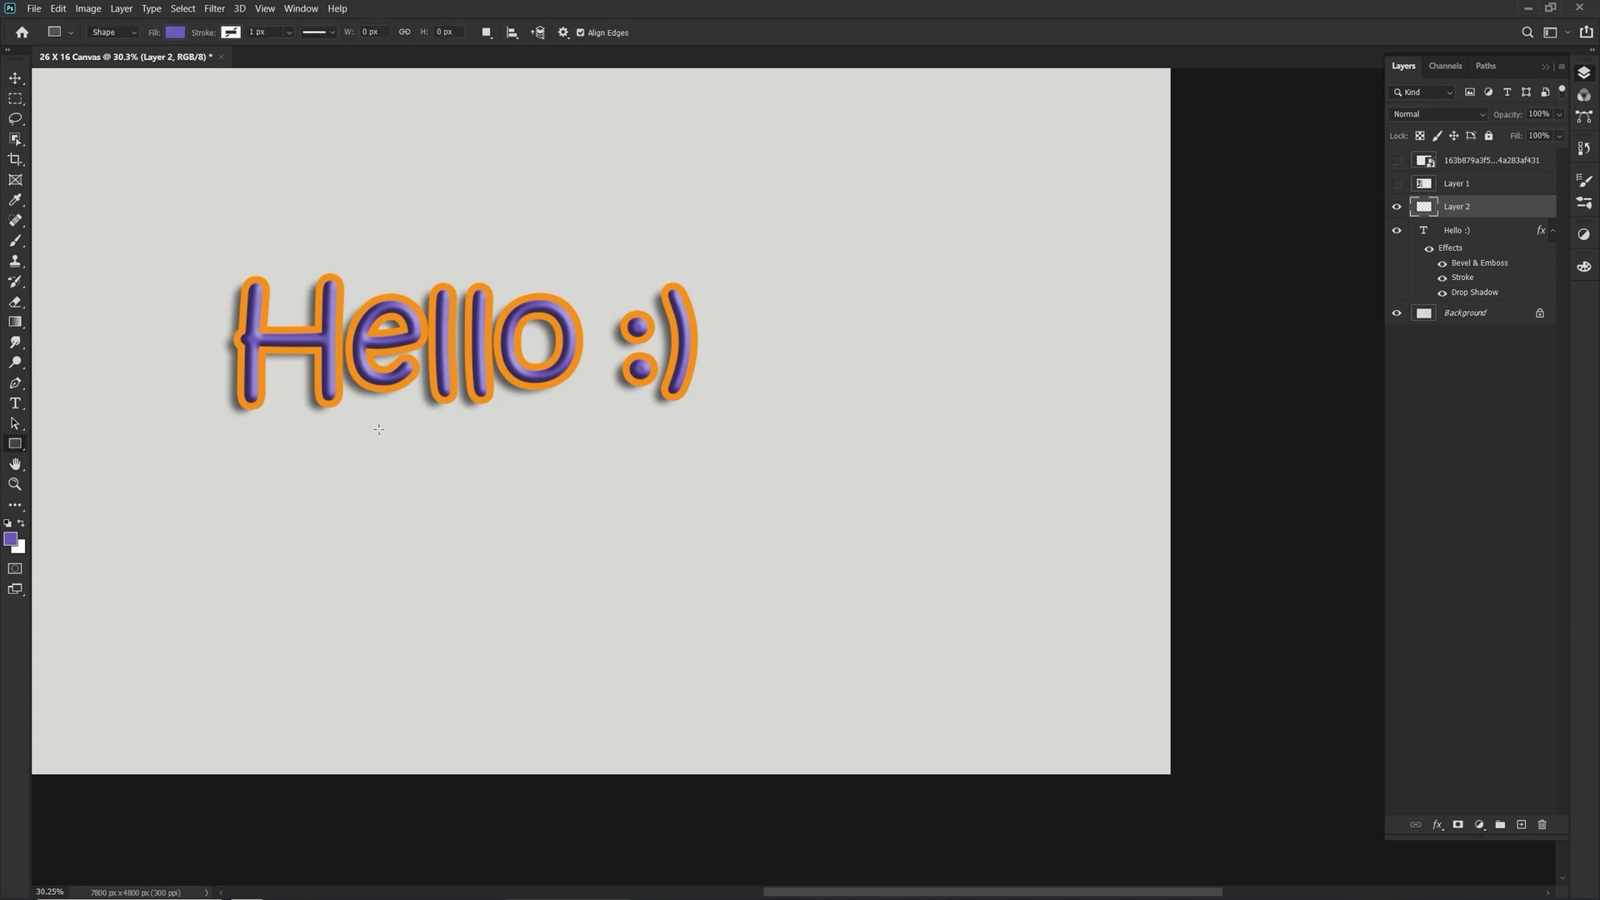
drag(338, 450, 494, 566)
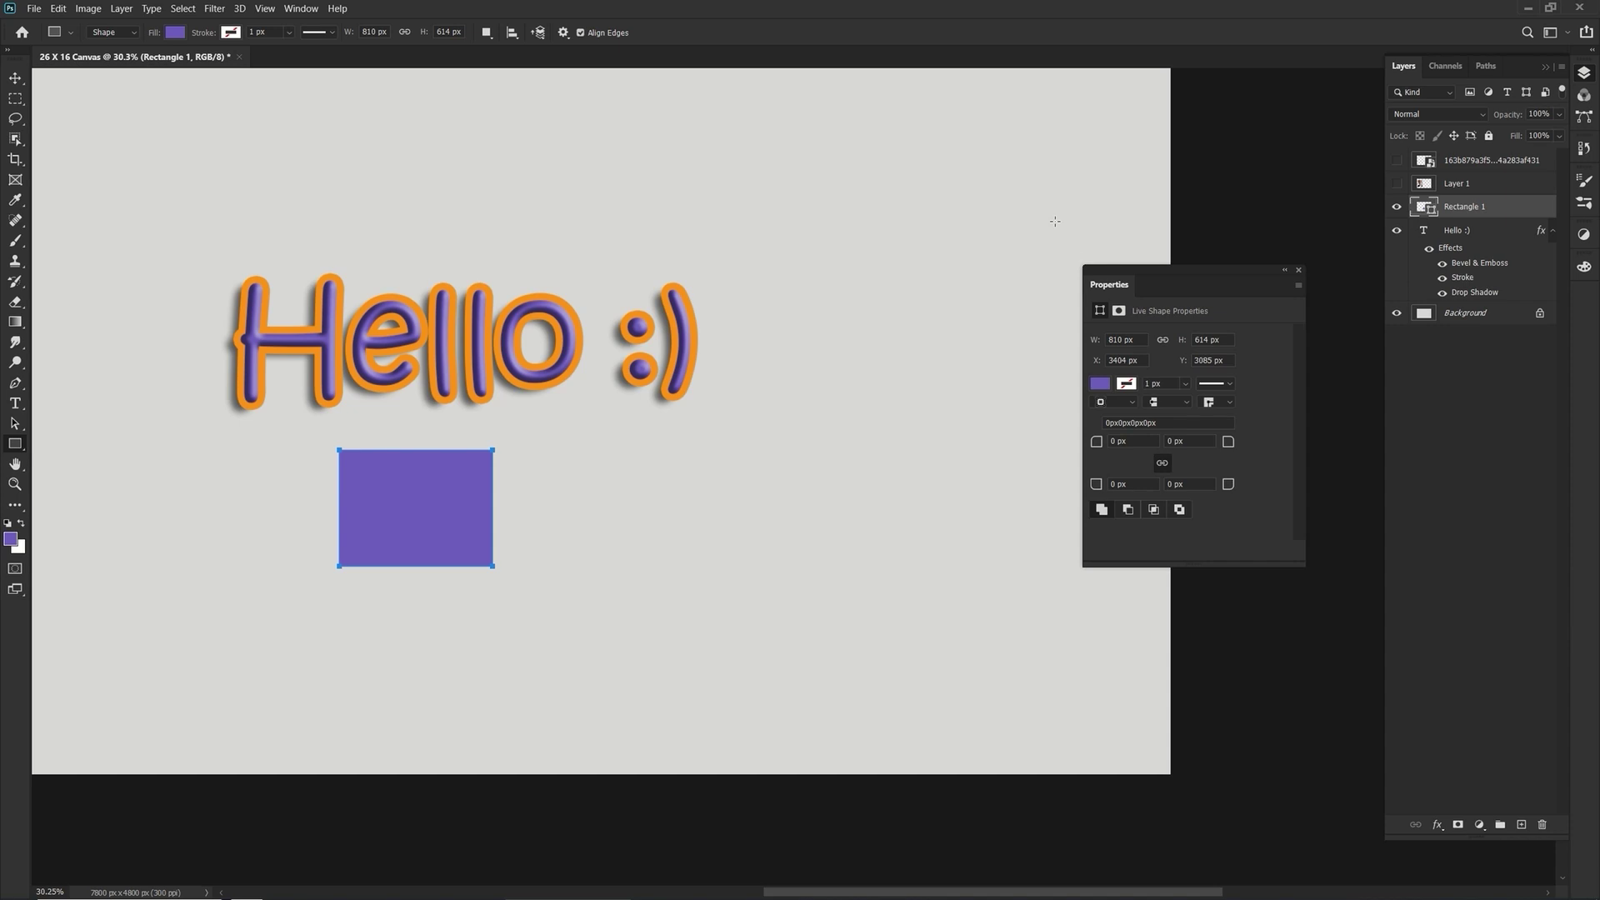
key(Return)
click(1299, 270)
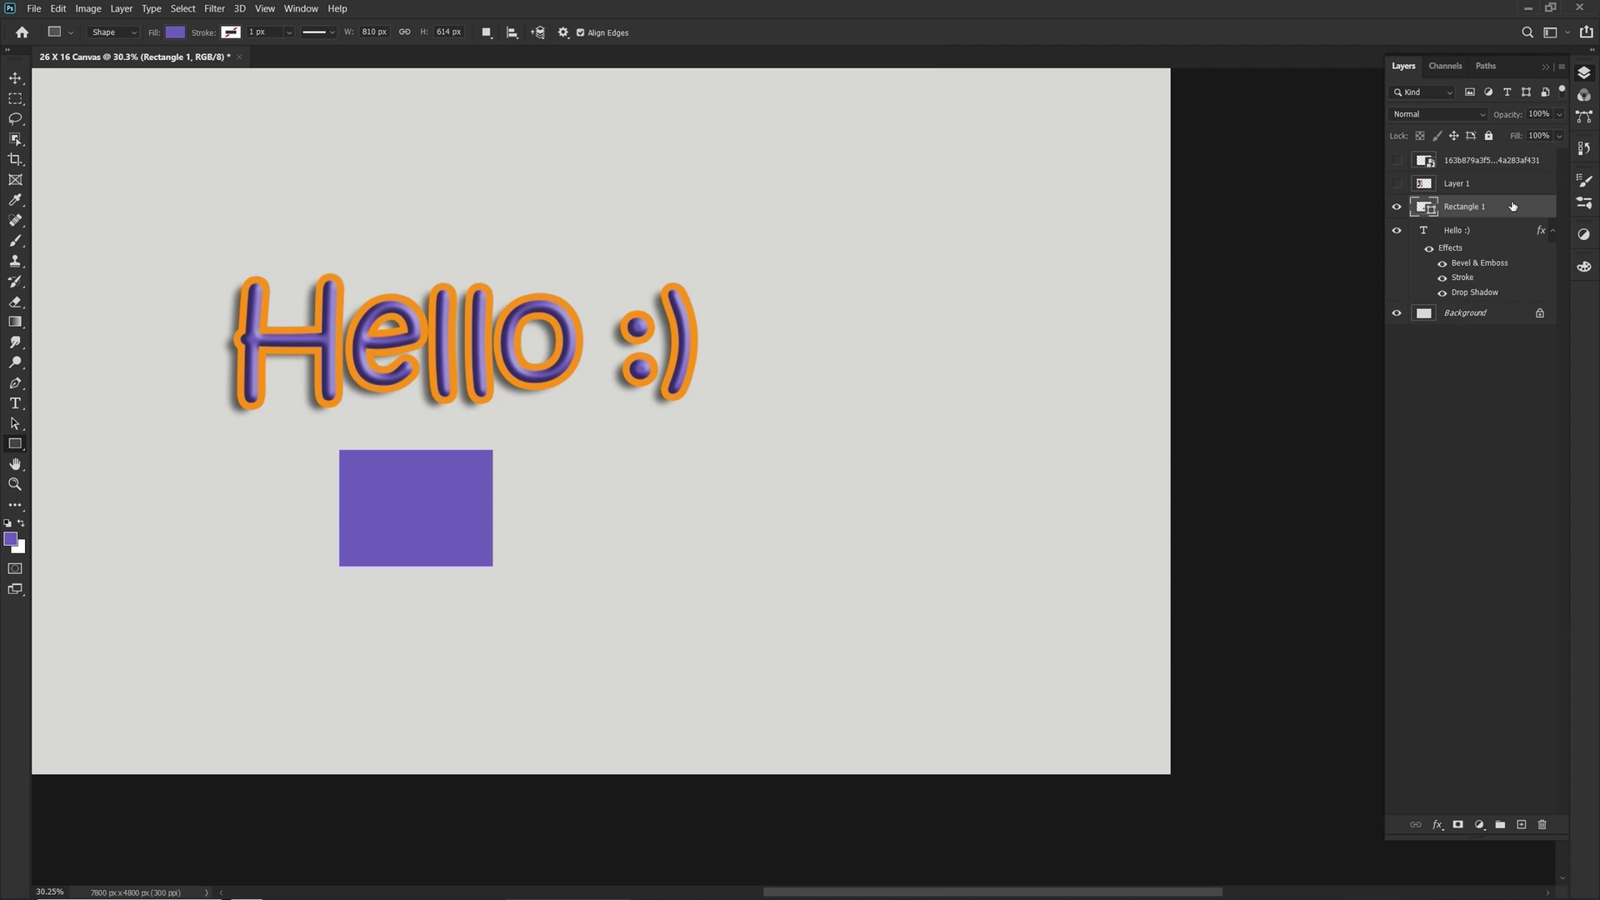
Paste the copied layer style onto the Rectangle 1 layer
right_click(1509, 203)
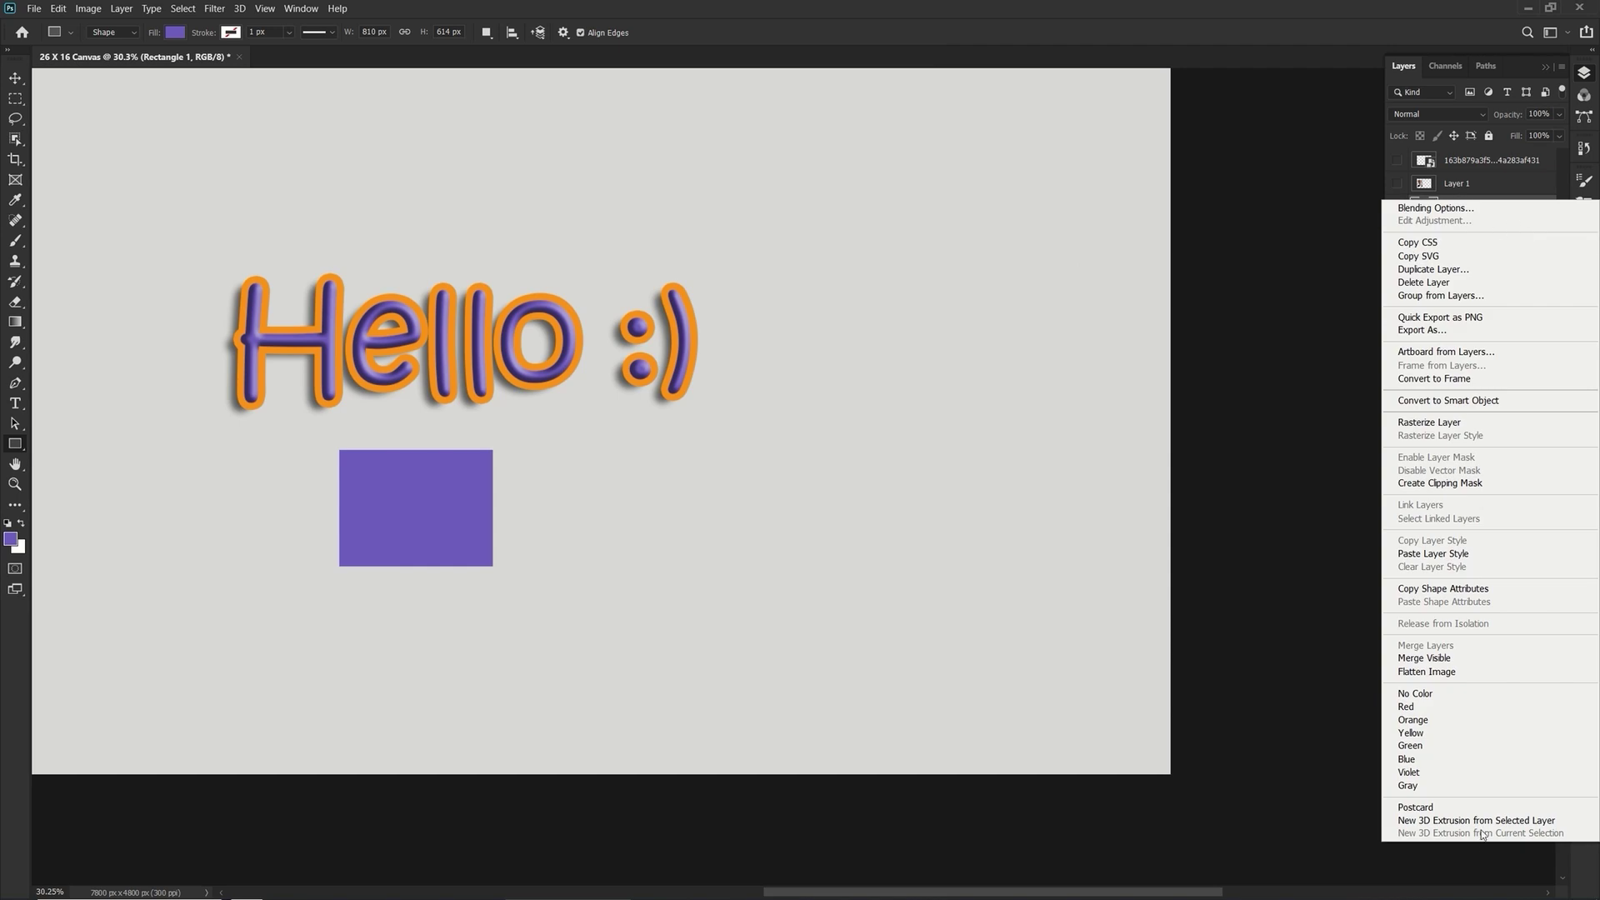
click(1435, 555)
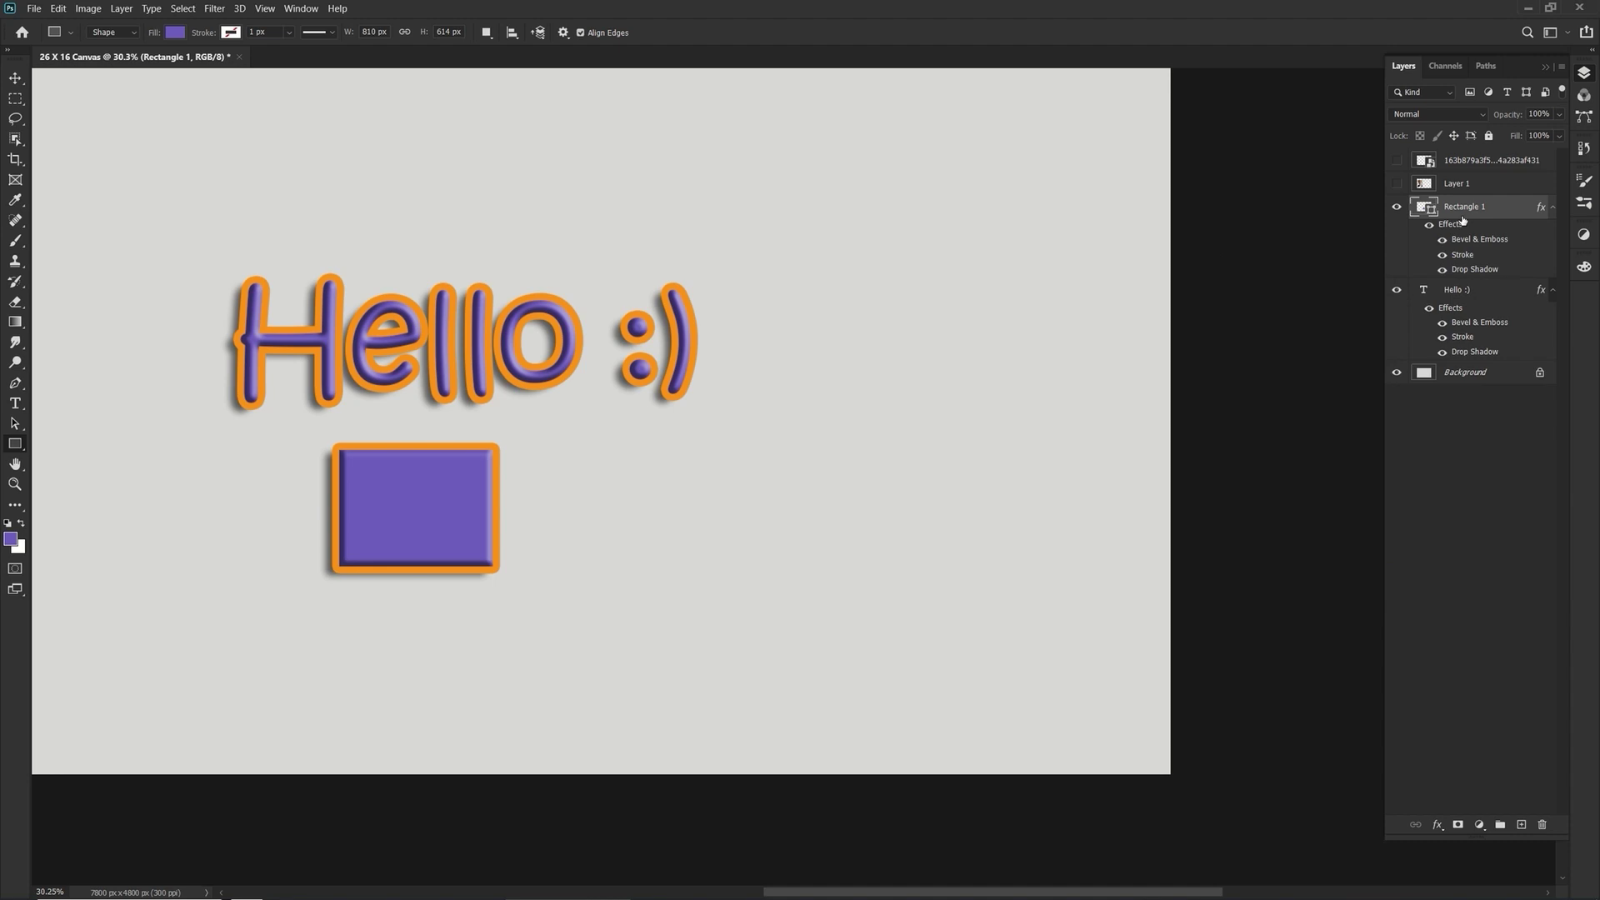
click(1488, 290)
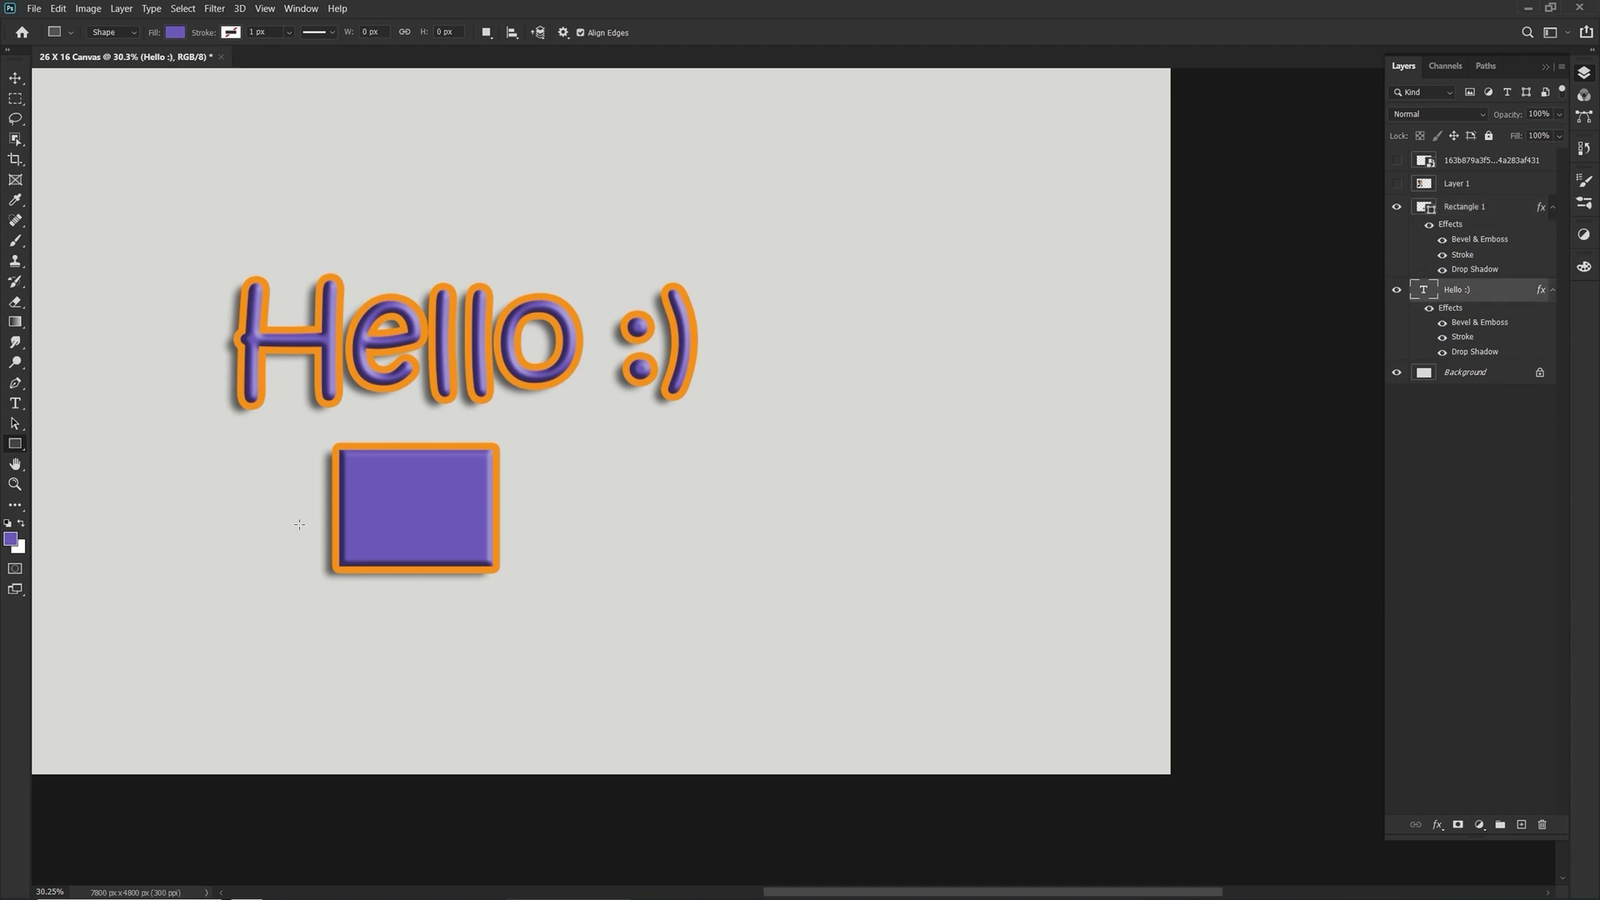
click(1476, 207)
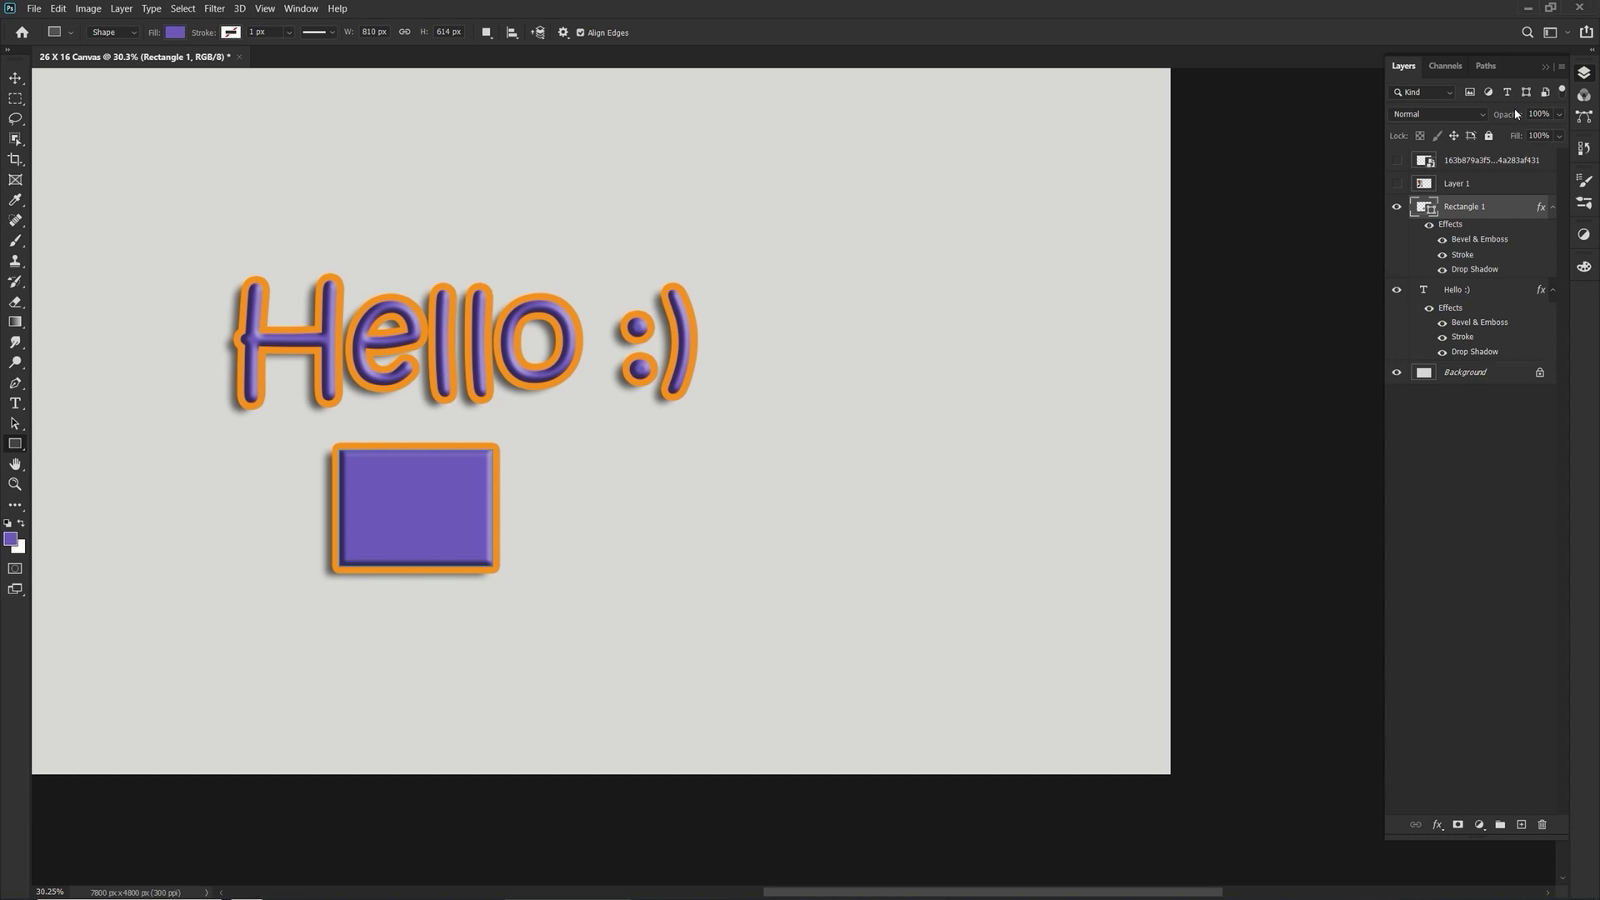
Collapse the effects lists of both the Rectangle 1 and Hello :) layers
click(1553, 206)
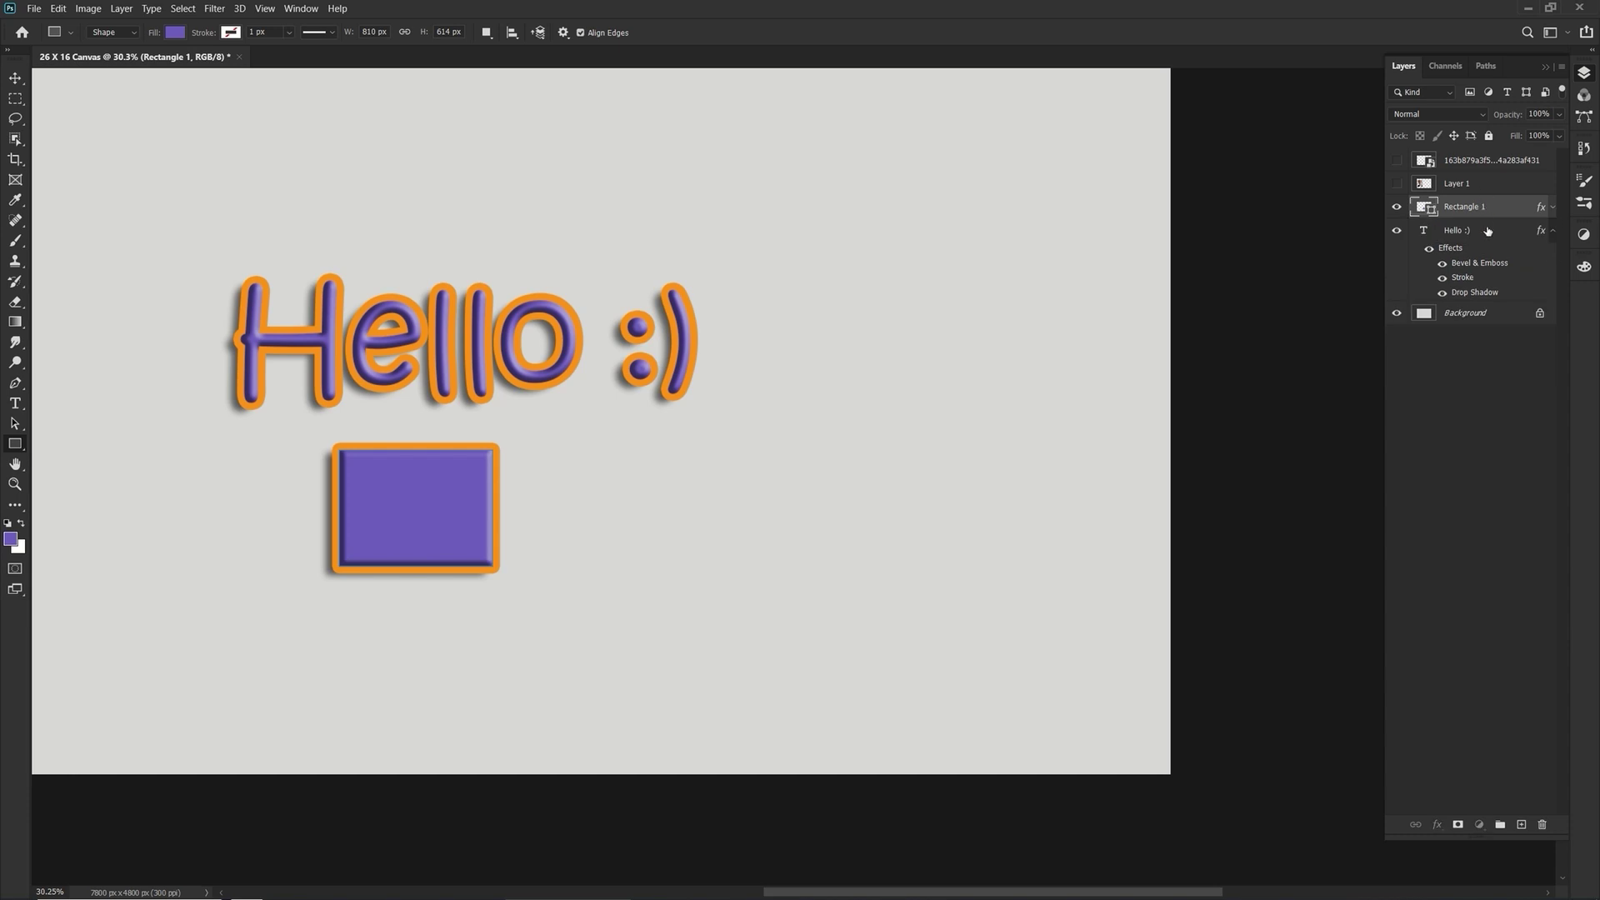
click(1487, 230)
click(1552, 230)
click(1478, 210)
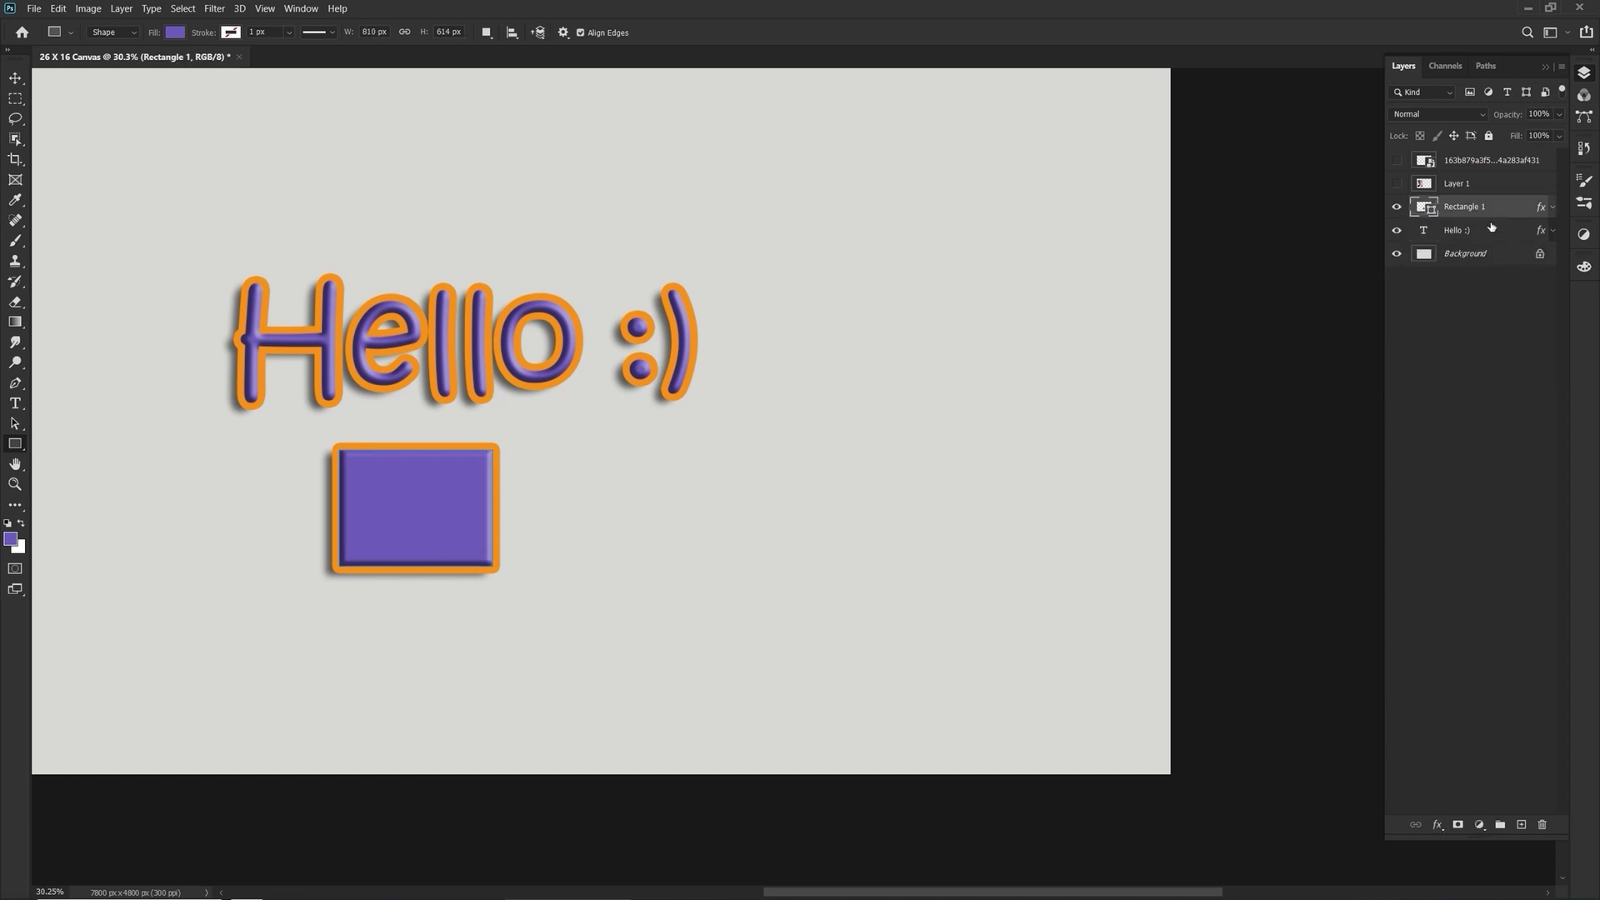